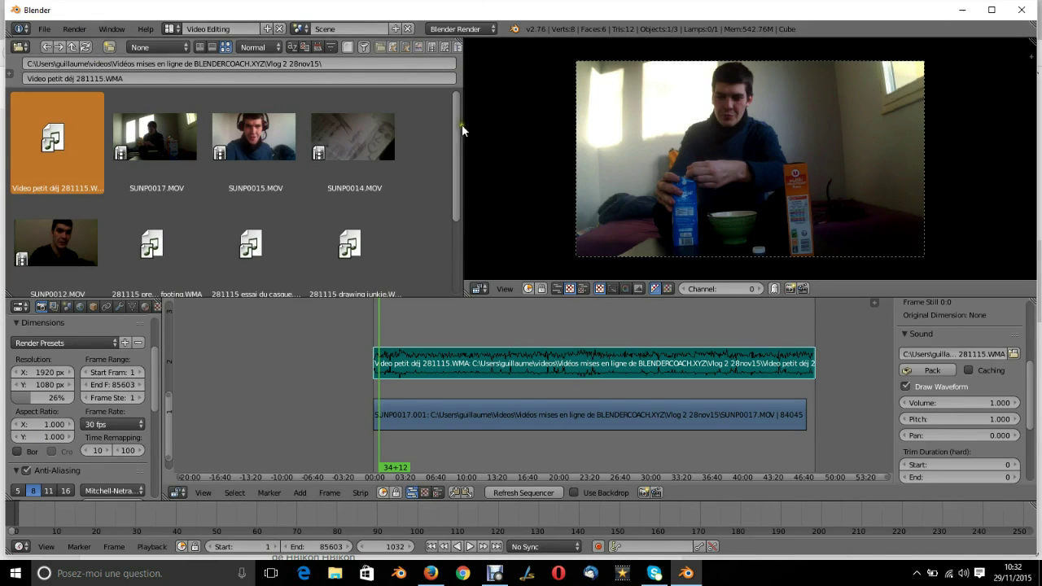
Step: Examine the media clips in the file browser, the available editor types and the render dimension settings
scroll(154, 210, down, 3)
scroll(153, 206, up, 3)
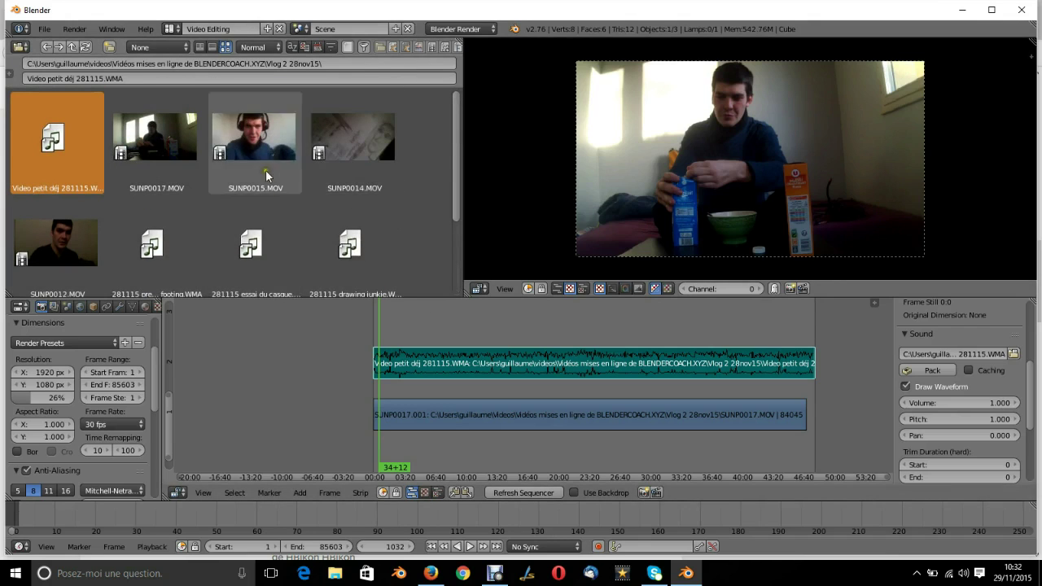
scroll(93, 232, down, 3)
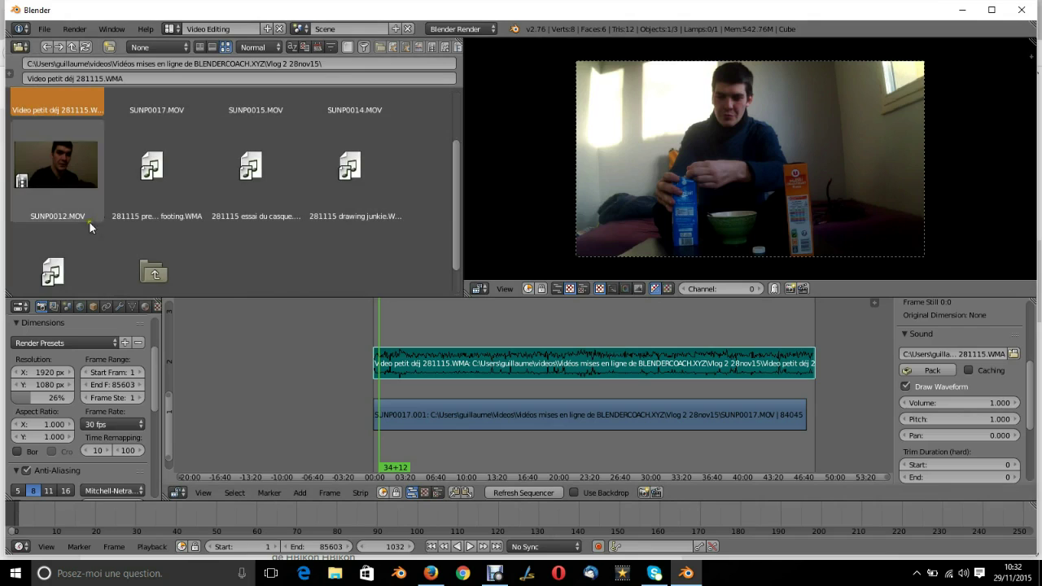
scroll(163, 138, up, 3)
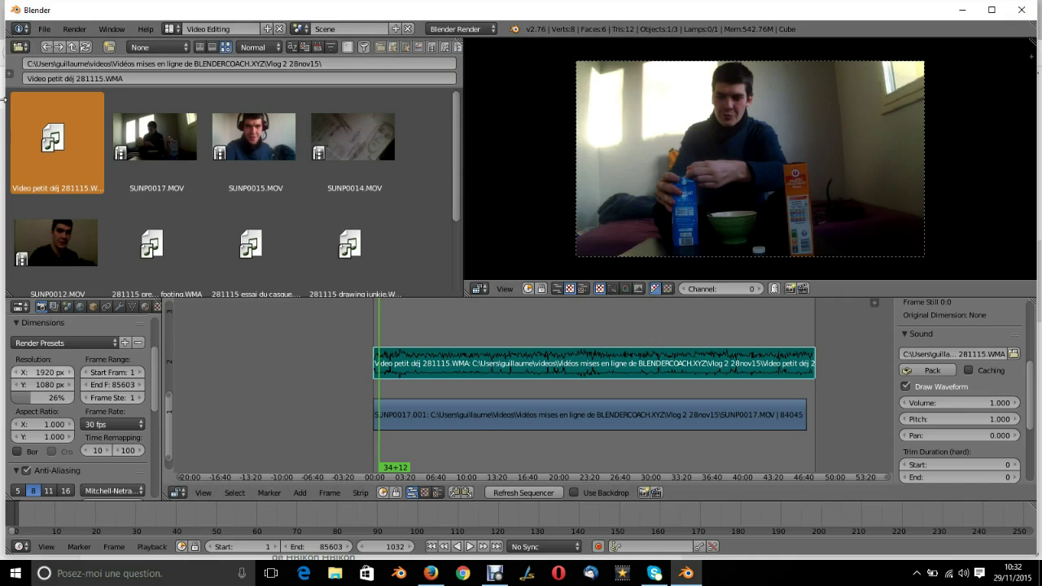
click(20, 47)
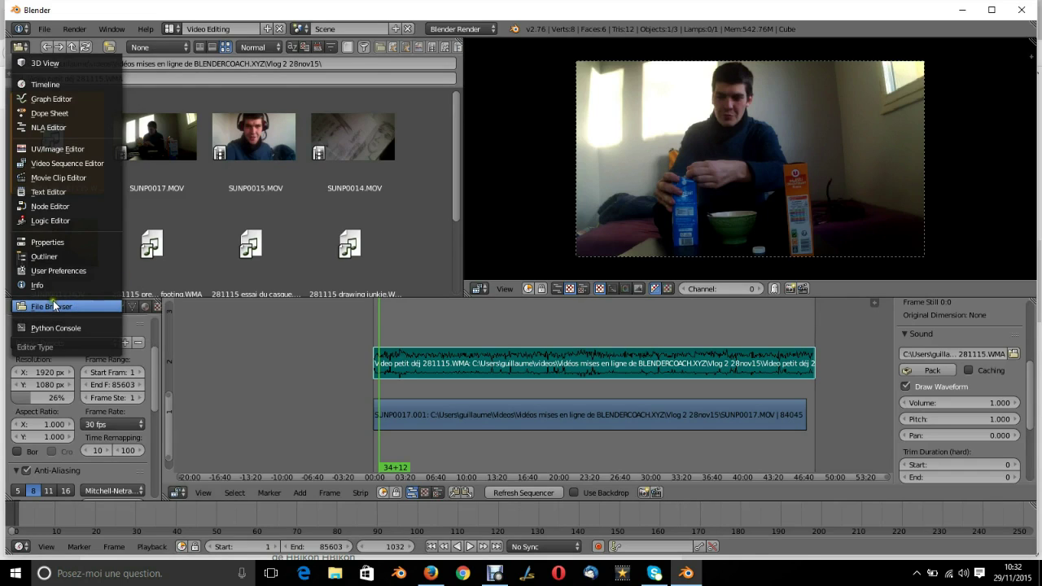
key(Escape)
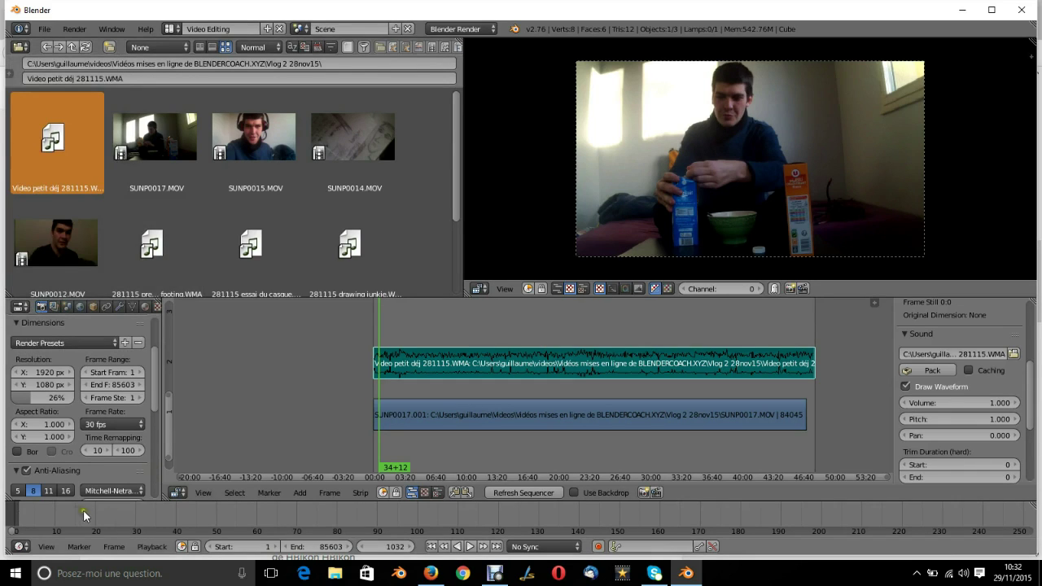
drag(165, 497, 208, 494)
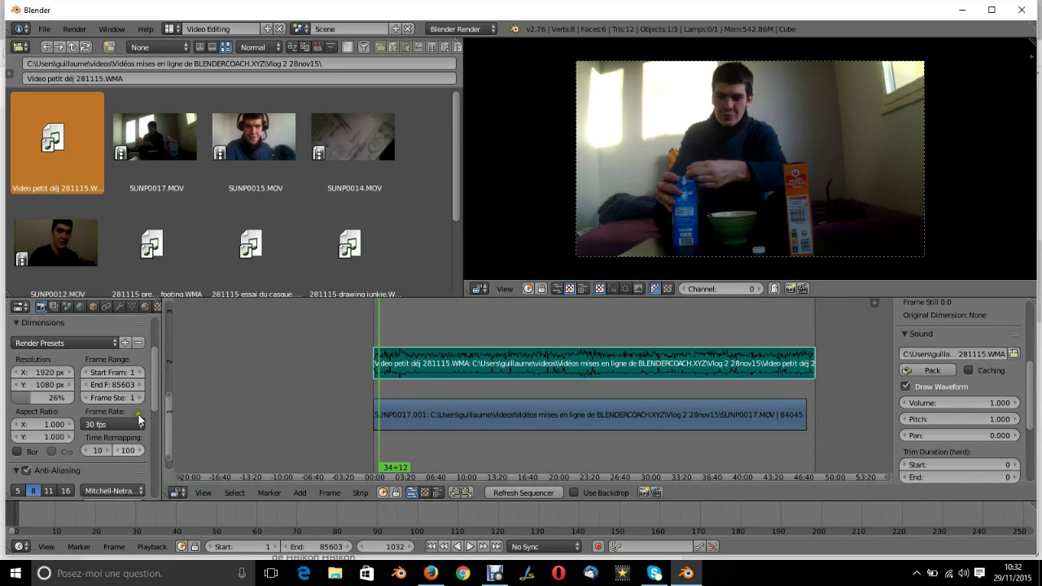
click(20, 307)
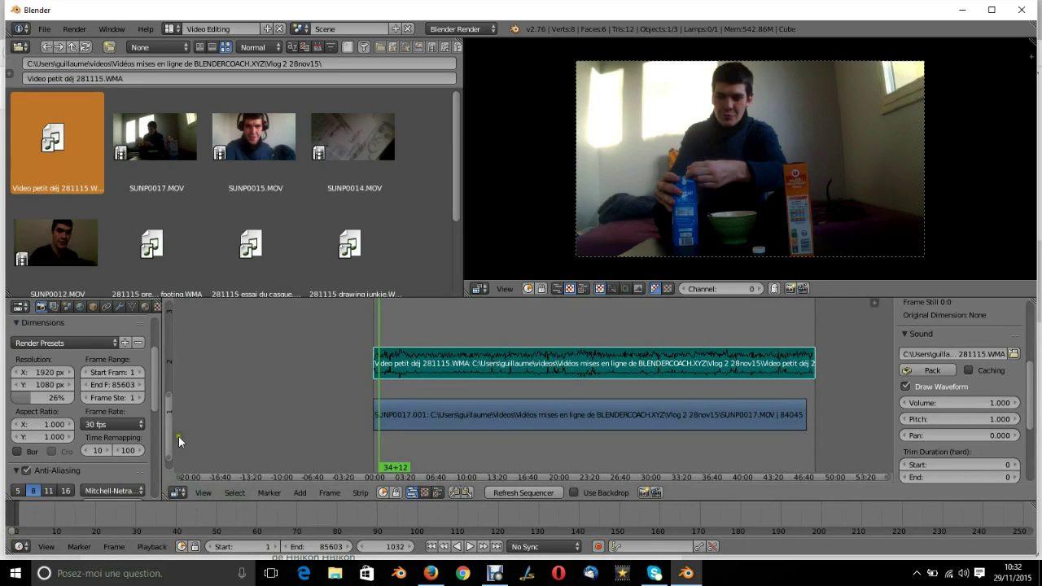
scroll(157, 389, down, 3)
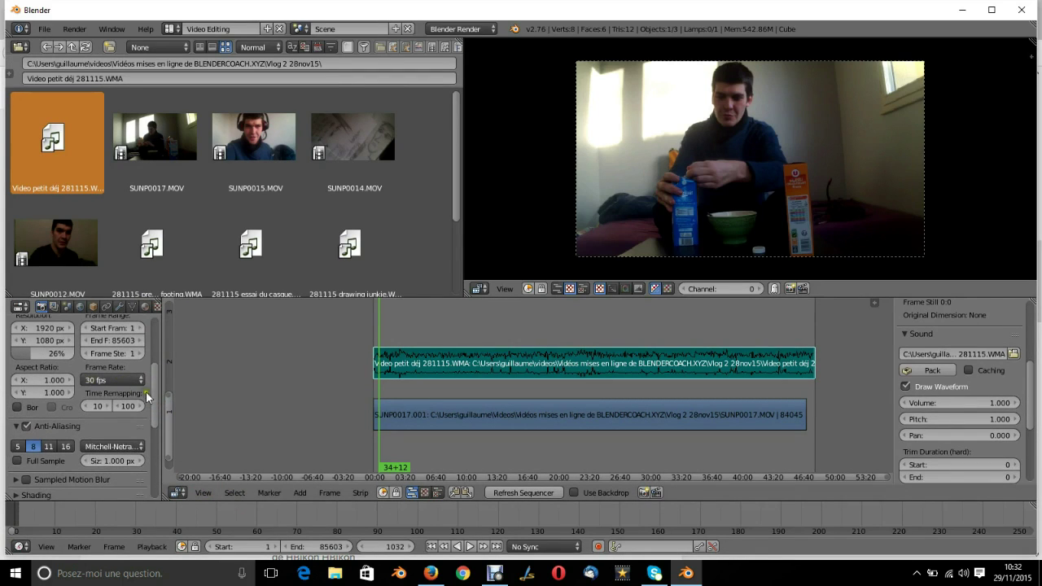
scroll(157, 407, up, 3)
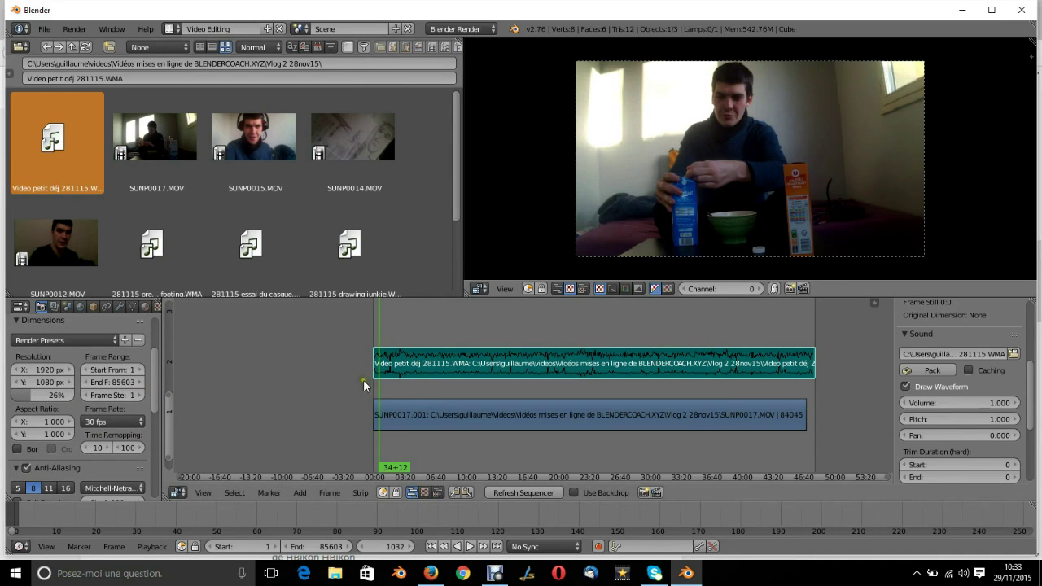
Step: Set the render resolution scale to 91%, zoom the preview out to show the whole frame, and test playback briefly
drag(33, 396, 61, 398)
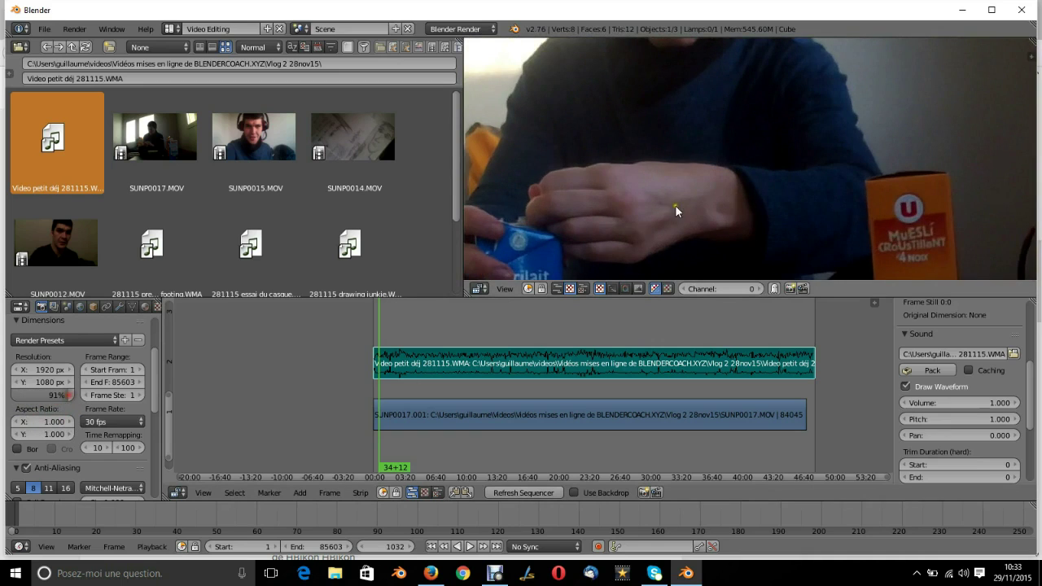
scroll(676, 206, down, 5)
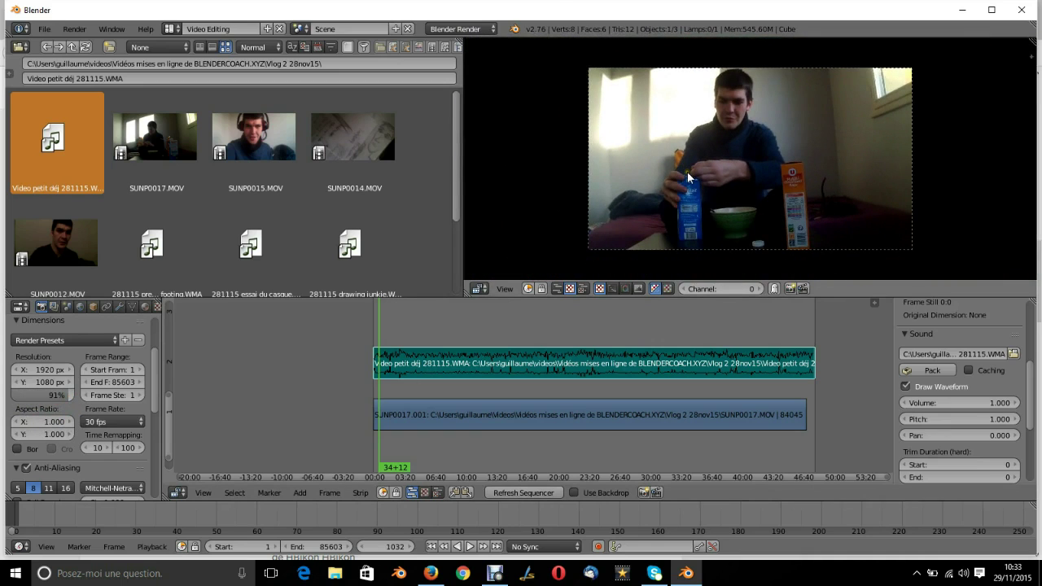
key(alt+a)
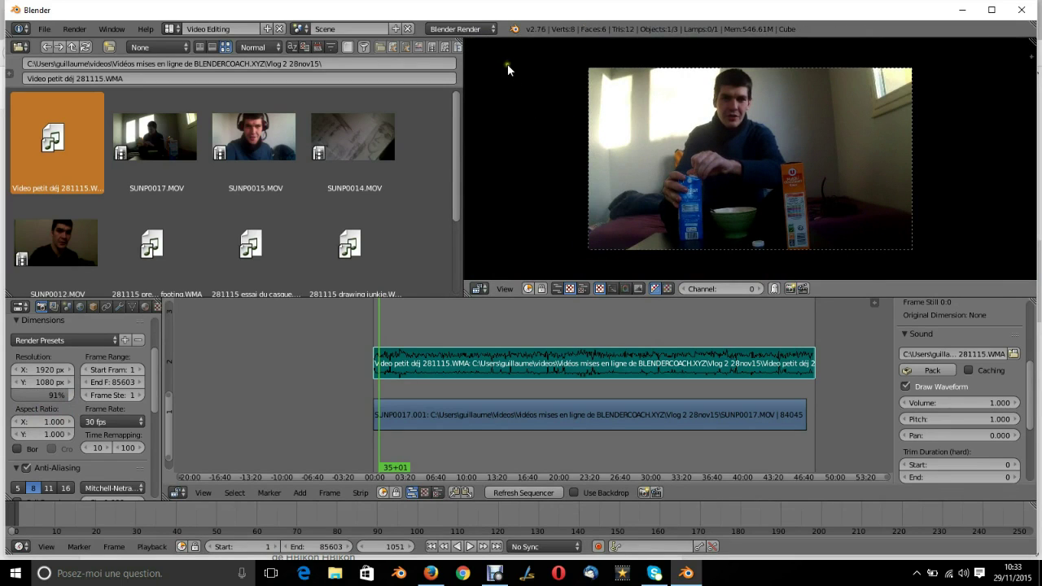
key(alt+a)
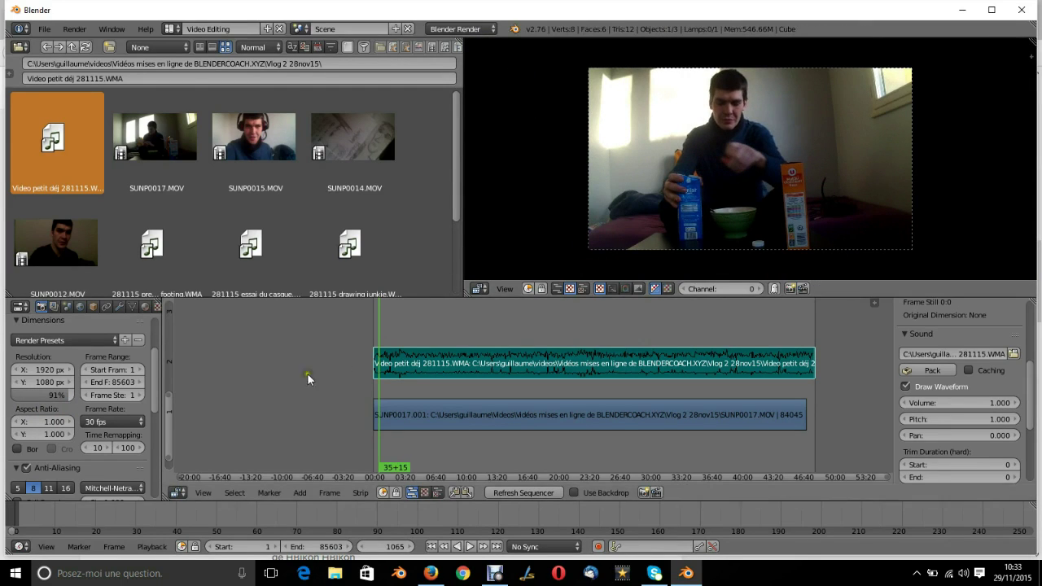
Step: Lower the render resolution scale to 30% and enlarge the frame in the preview
drag(67, 398, 37, 399)
scroll(760, 81, up, 5)
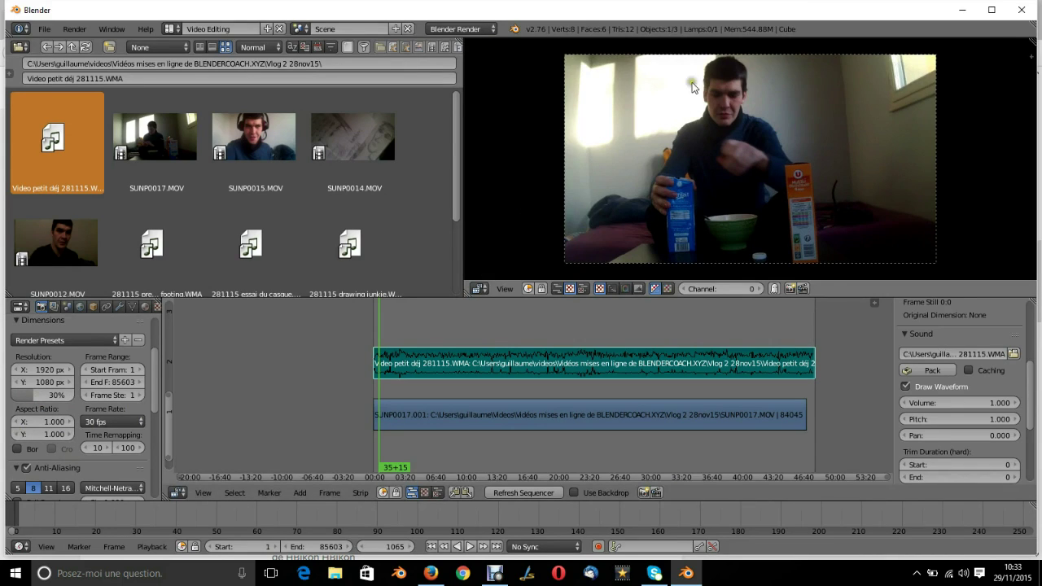
scroll(684, 99, up, 2)
scroll(749, 132, down, 3)
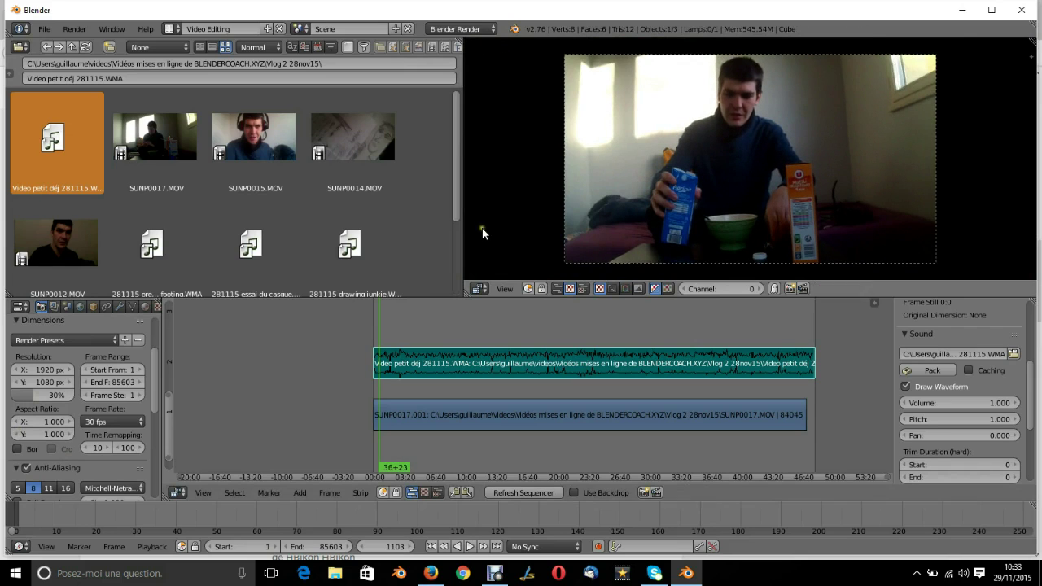
Step: Reduce the render resolution scale to 19%, fit the frame in the preview, and test playback while scrubbing to 55+00
drag(35, 394, 30, 394)
key(Home)
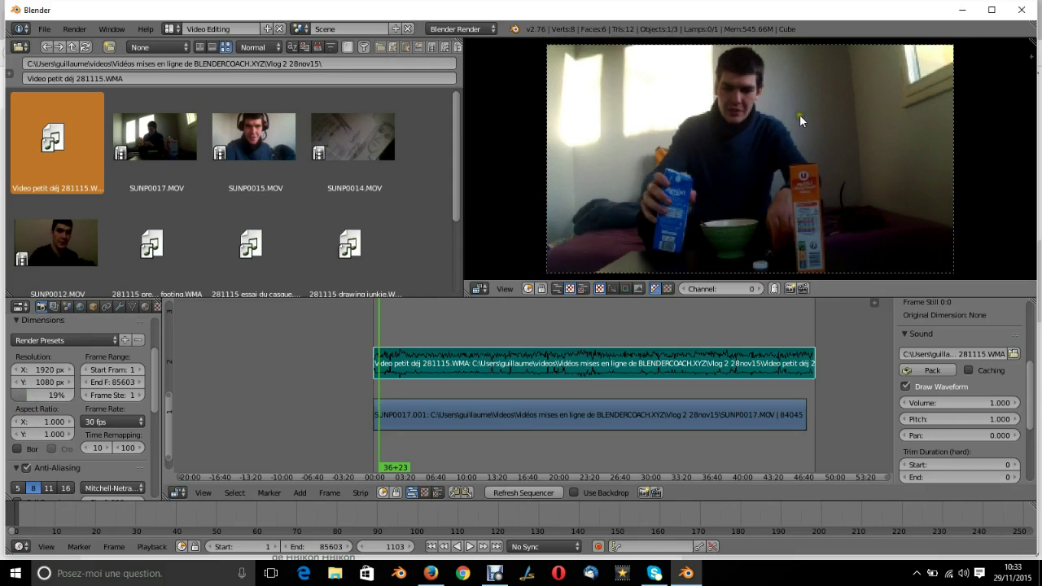
key(alt+a)
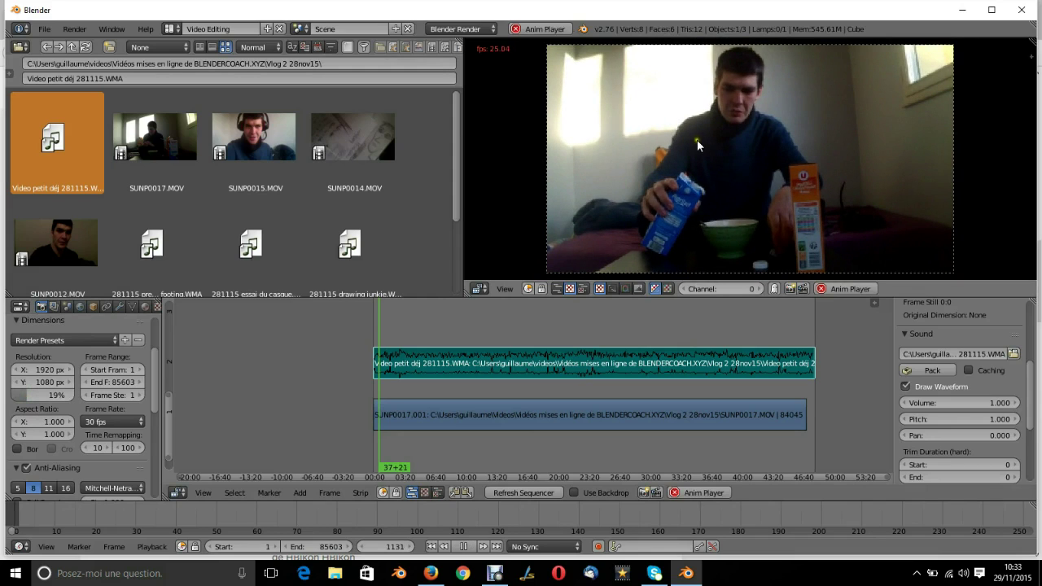
click(477, 301)
drag(422, 309, 382, 327)
key(alt+a)
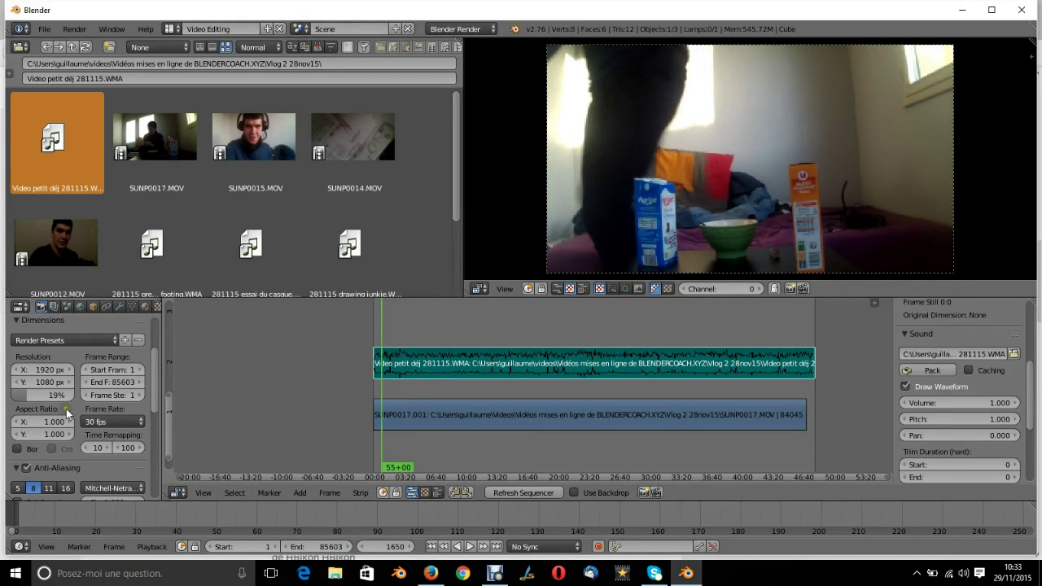
Step: Reduce the render resolution scale to 13% and play a few seconds of the sequence to check its smoothness
drag(23, 397, 20, 397)
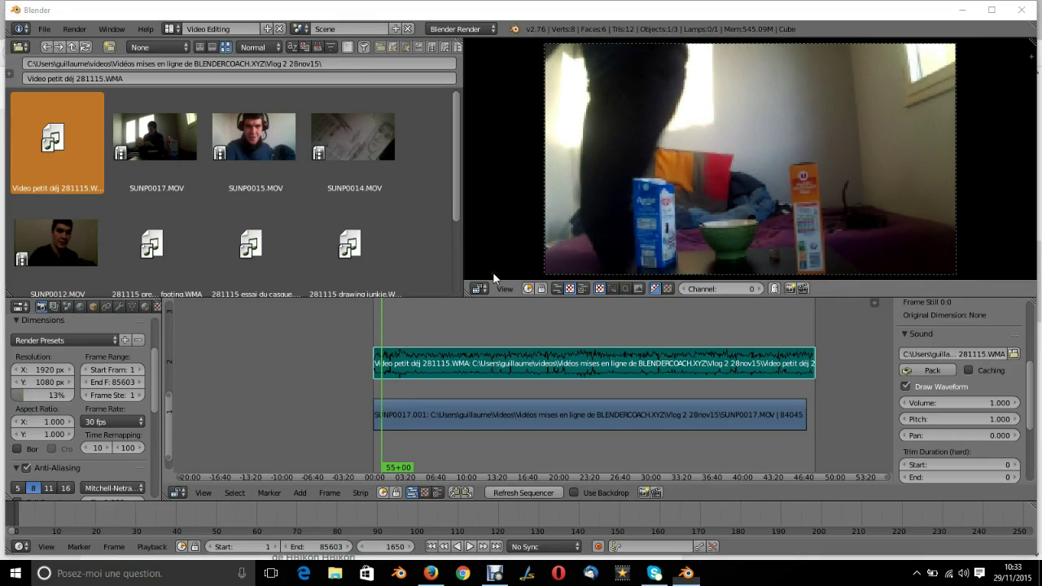
key(super)
click(457, 188)
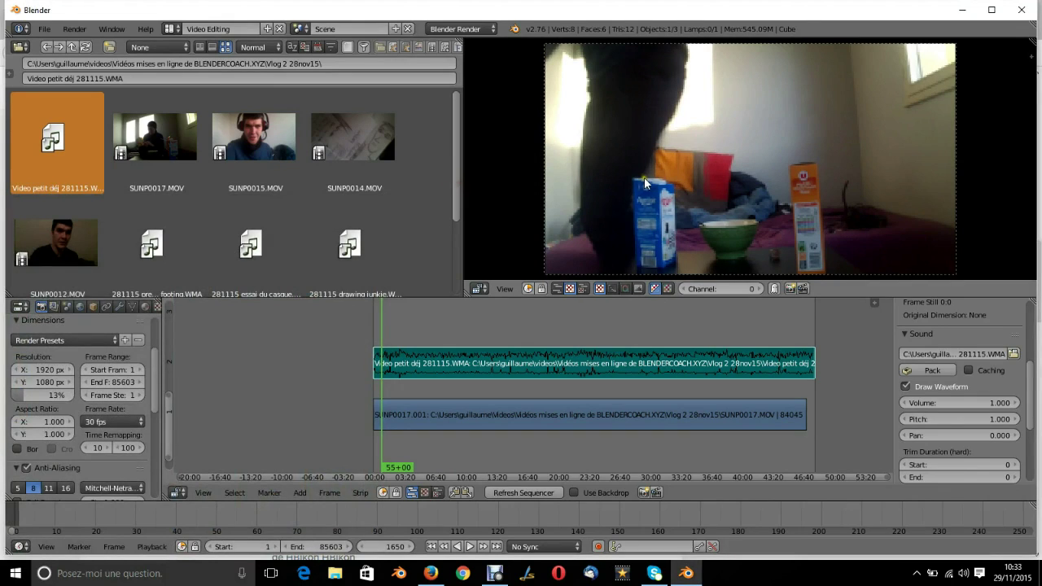
key(alt+a)
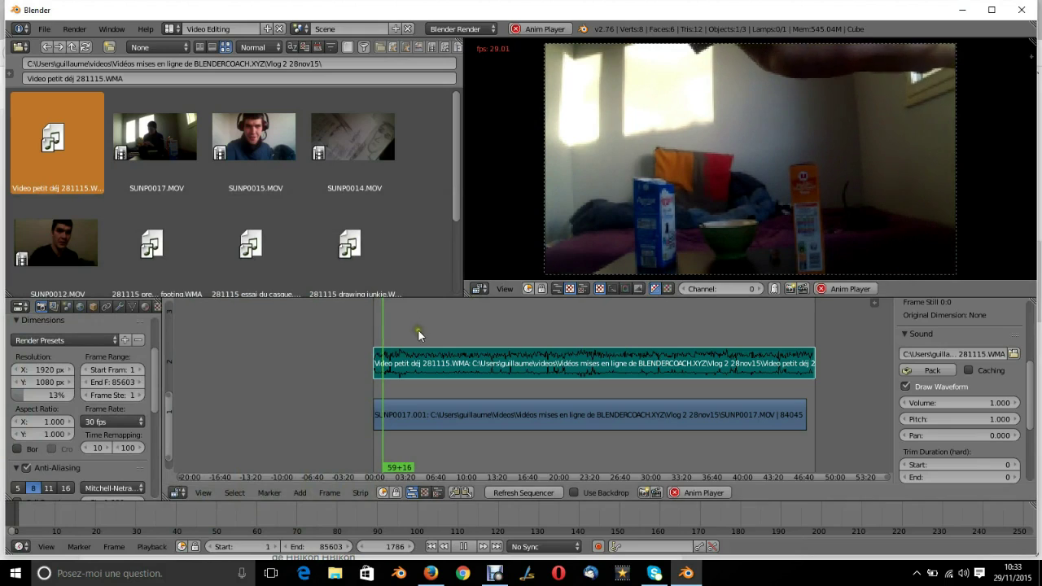
key(alt+a)
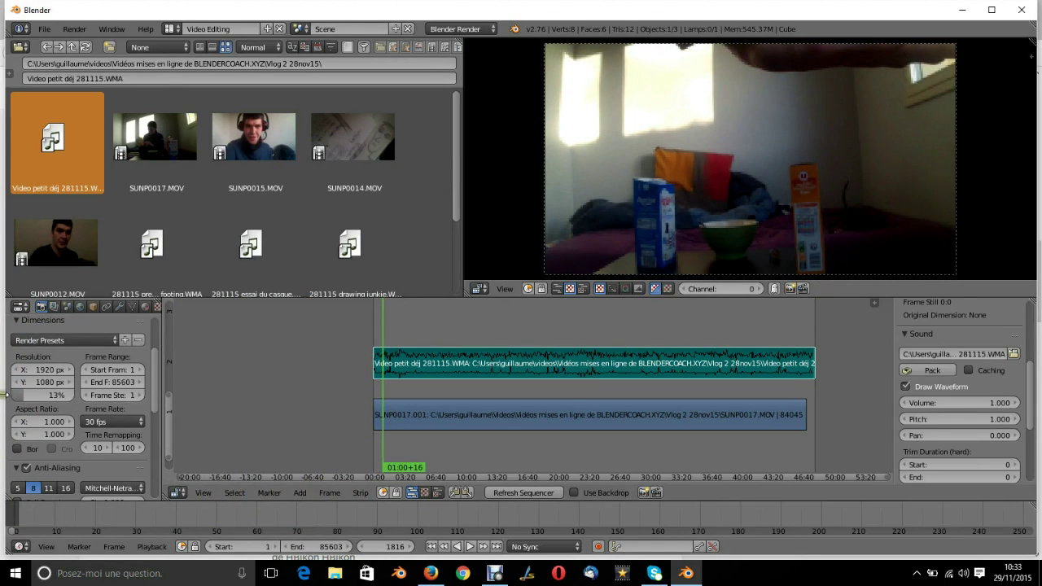
Step: Set the render resolution scale to 7% and play the sequence, jumping to several later points up to about 30:33
drag(22, 395, 13, 398)
key(alt+a)
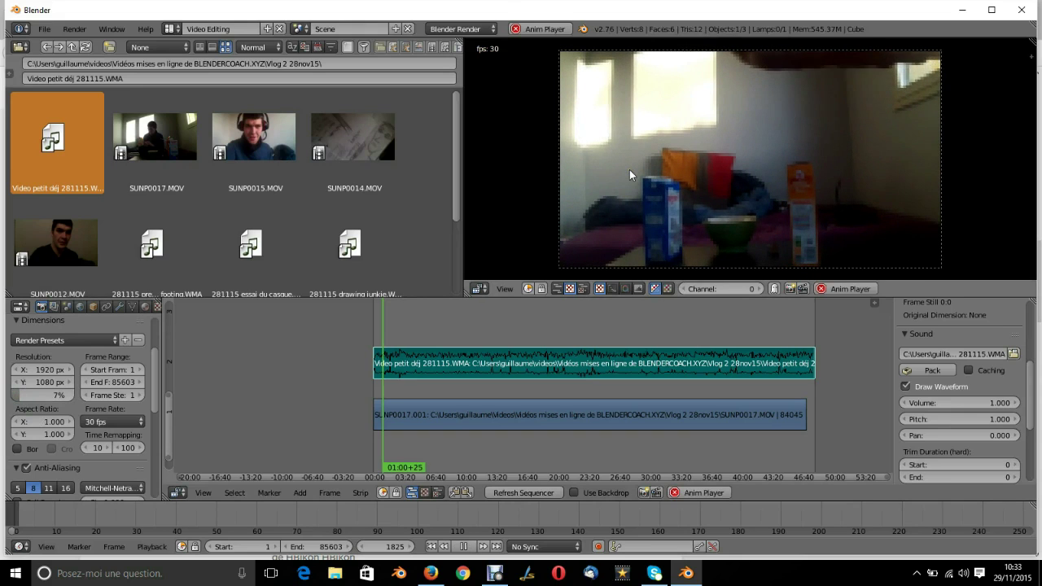
click(430, 326)
click(504, 328)
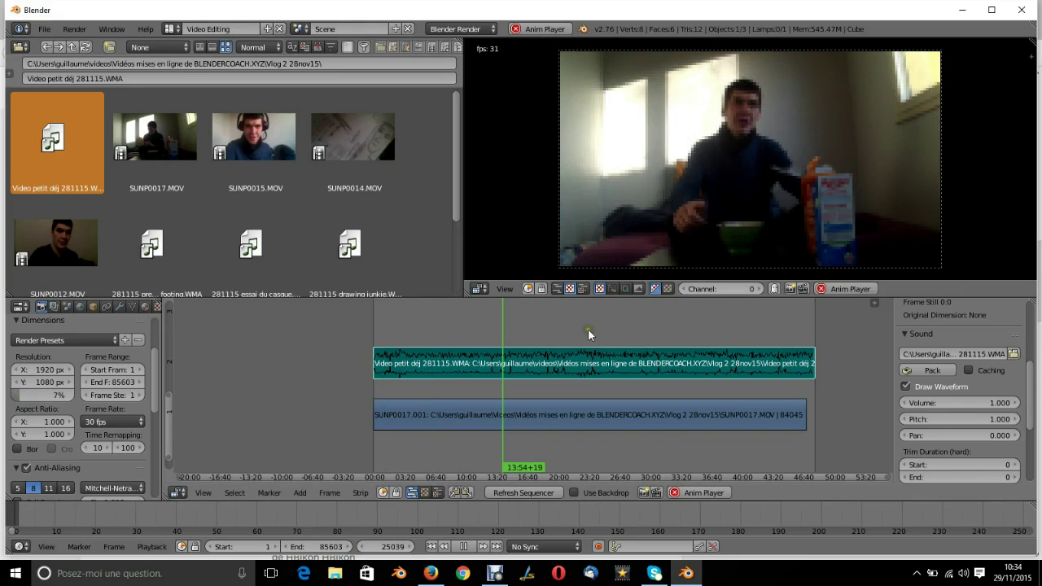
click(603, 331)
click(656, 336)
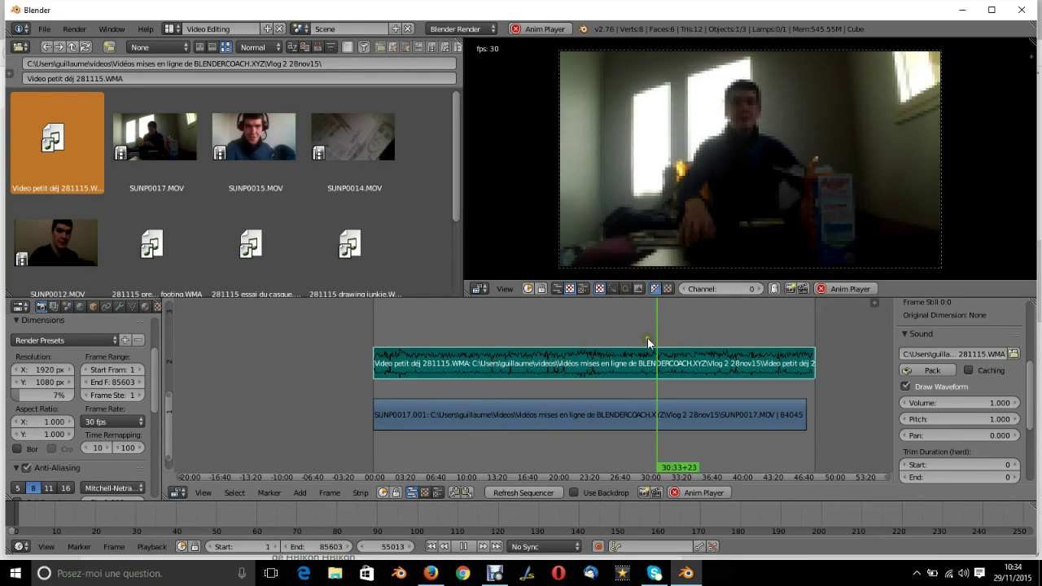
Step: Stop playback and return the playhead near the start of the strips, at 33+04
click(449, 330)
key(alt+a)
click(396, 336)
click(379, 334)
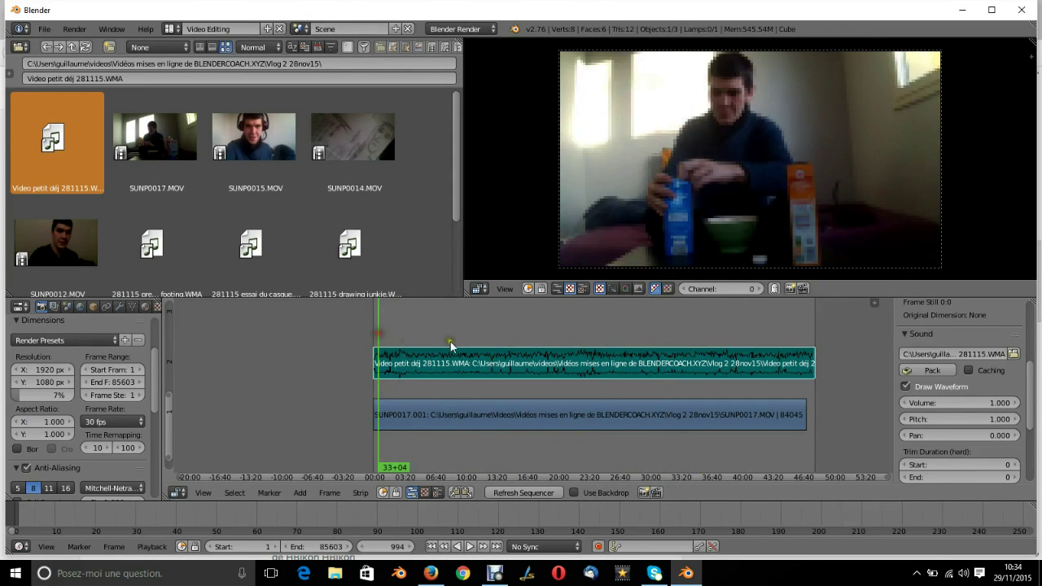
Step: Examine the sound strip's properties and compare them with the properties of the SUNP0017.MOV strip
scroll(946, 383, down, 4)
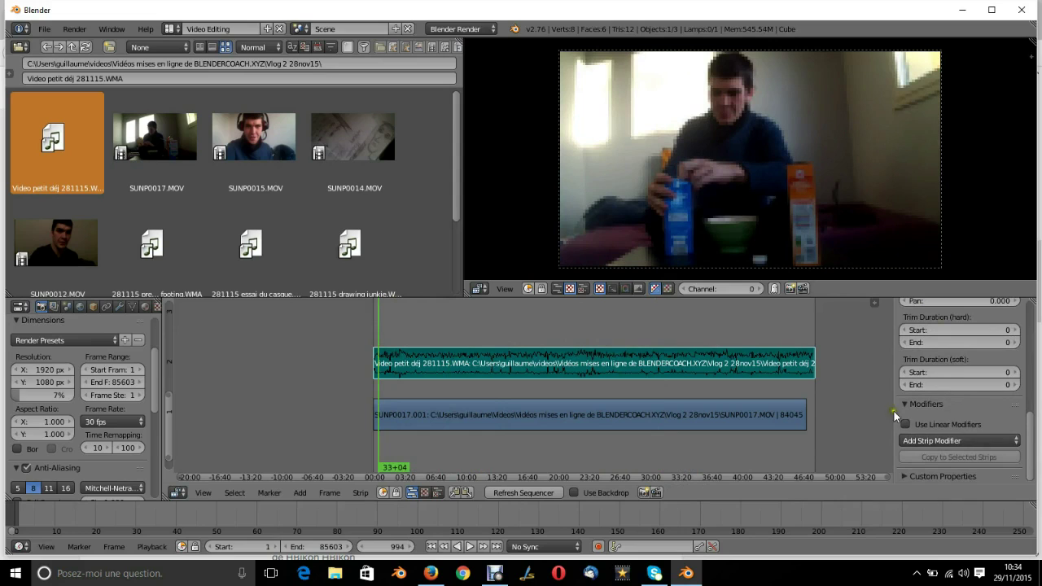
scroll(947, 409, up, 3)
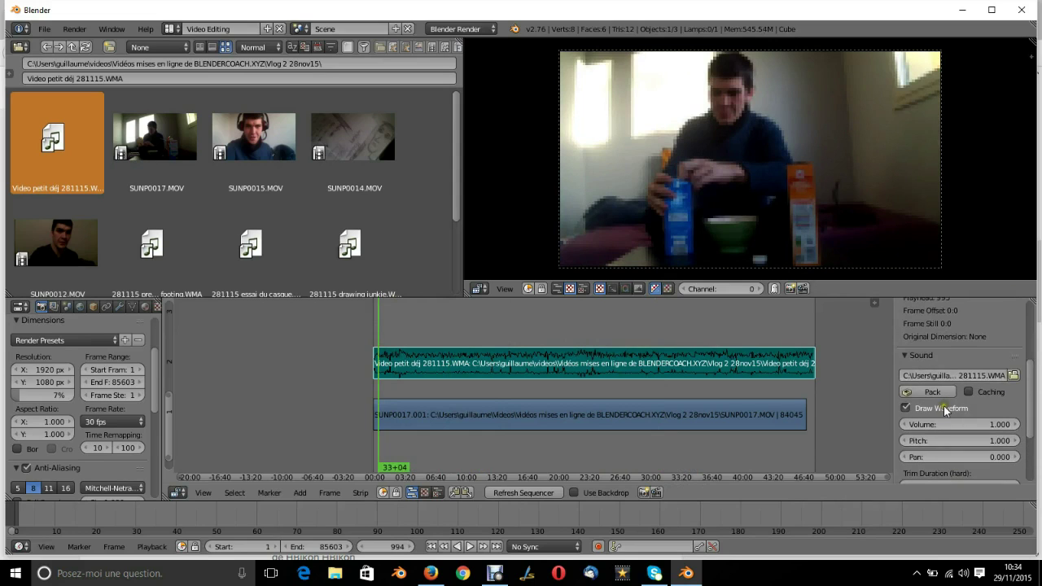
scroll(944, 383, down, 1)
scroll(947, 395, up, 2)
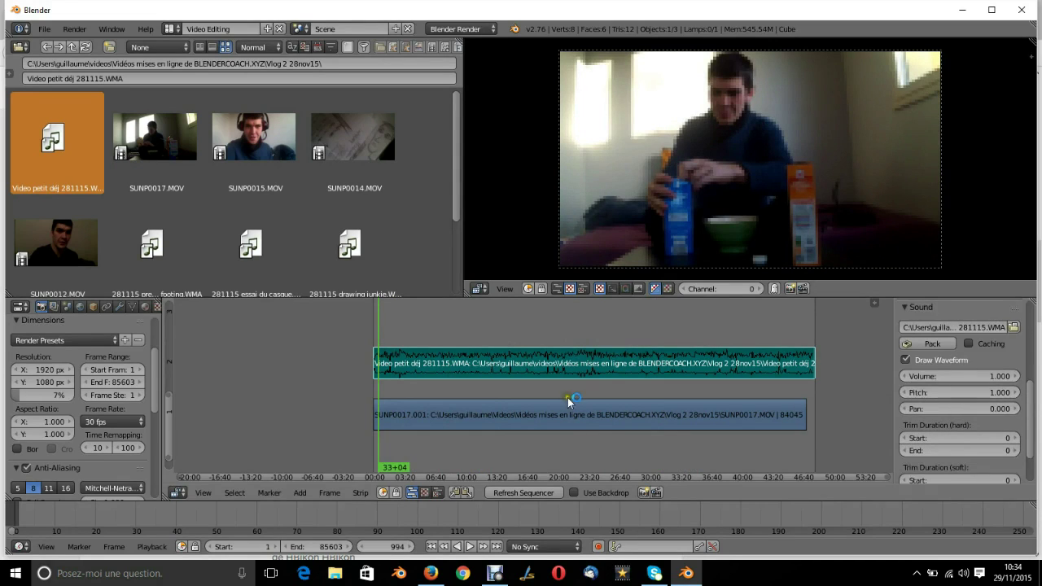
click(600, 416)
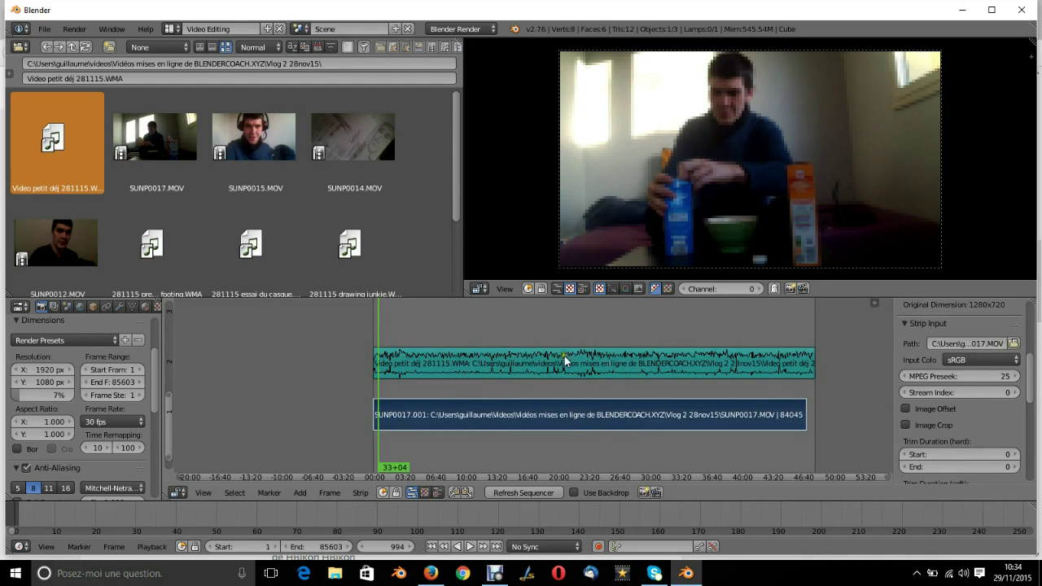
scroll(588, 357, up, 2)
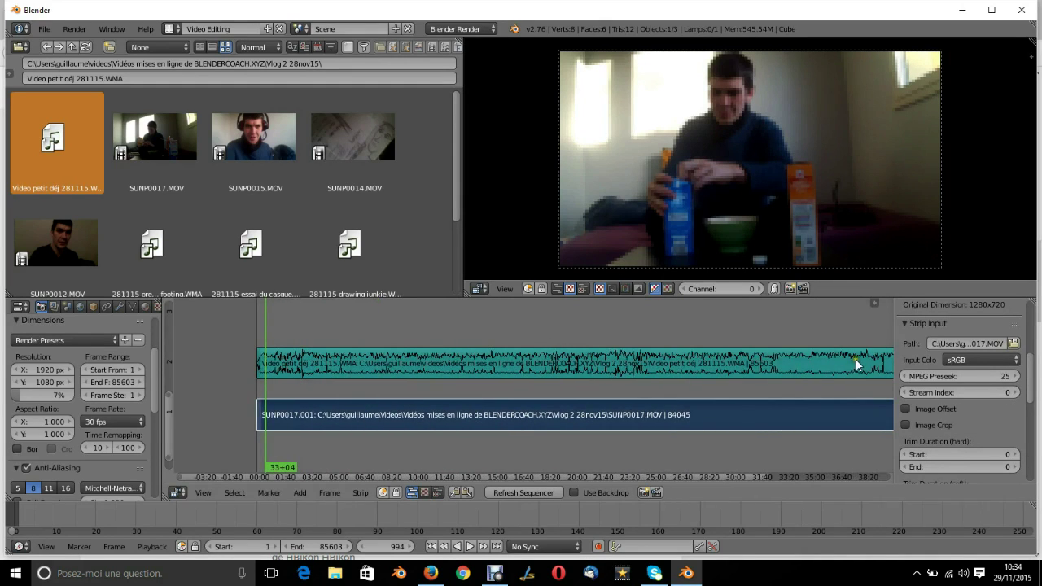
scroll(744, 364, down, 3)
click(672, 360)
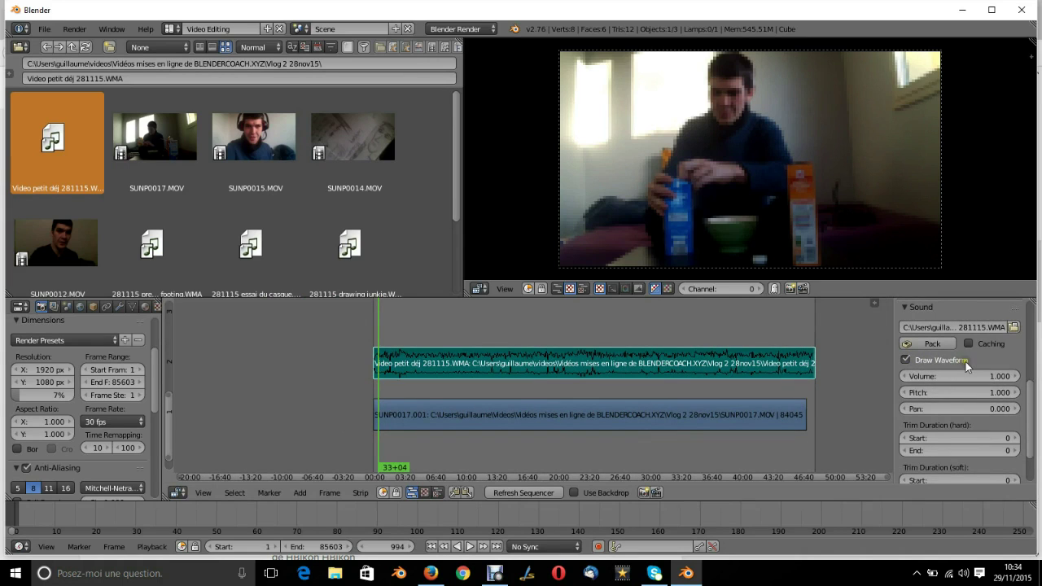
Step: Select the SUNP0017.MOV strip and show its Proxy / Timecode settings
right_click(647, 415)
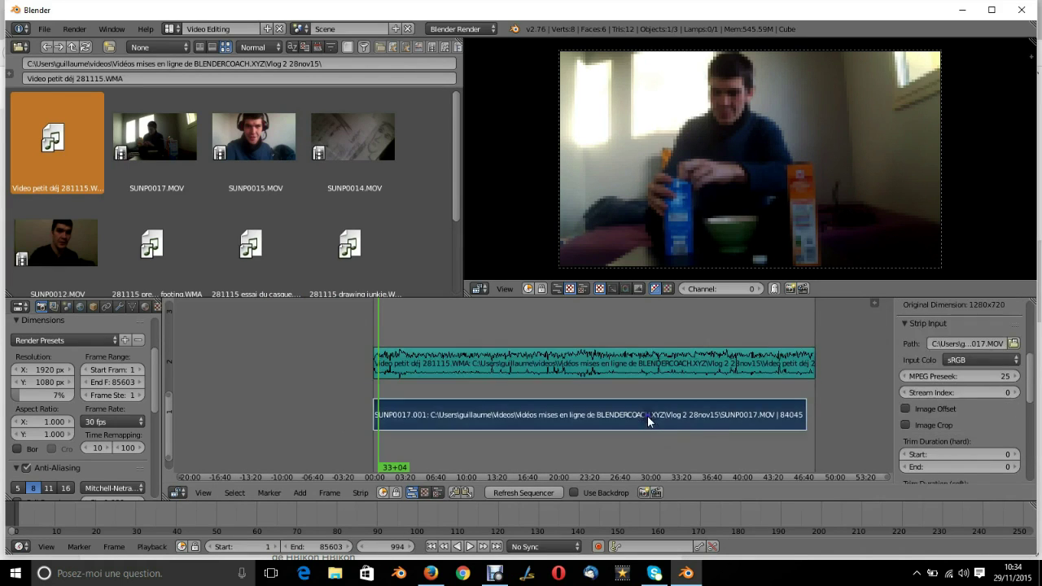
scroll(981, 405, down, 3)
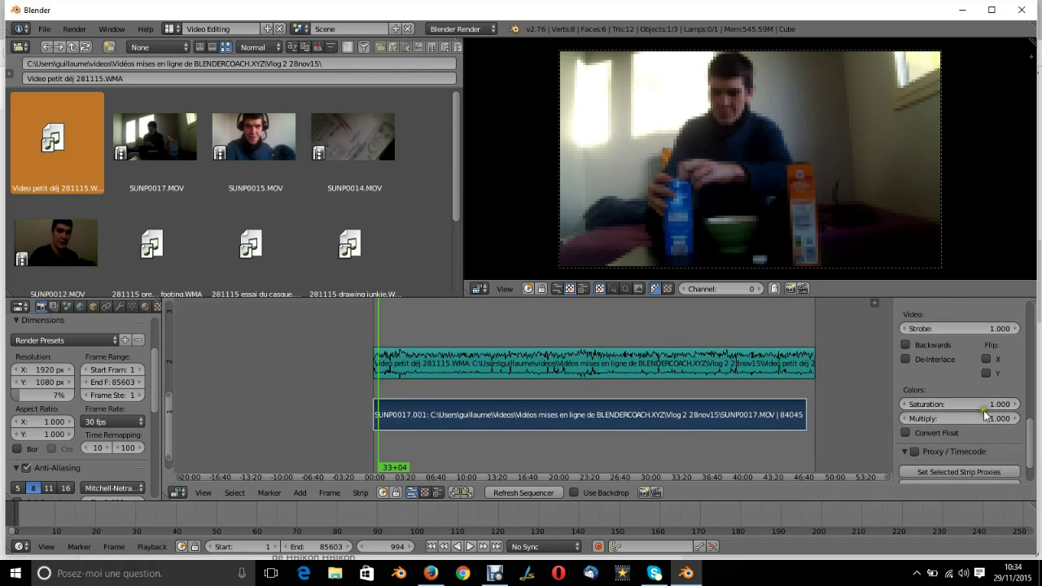
scroll(979, 419, down, 2)
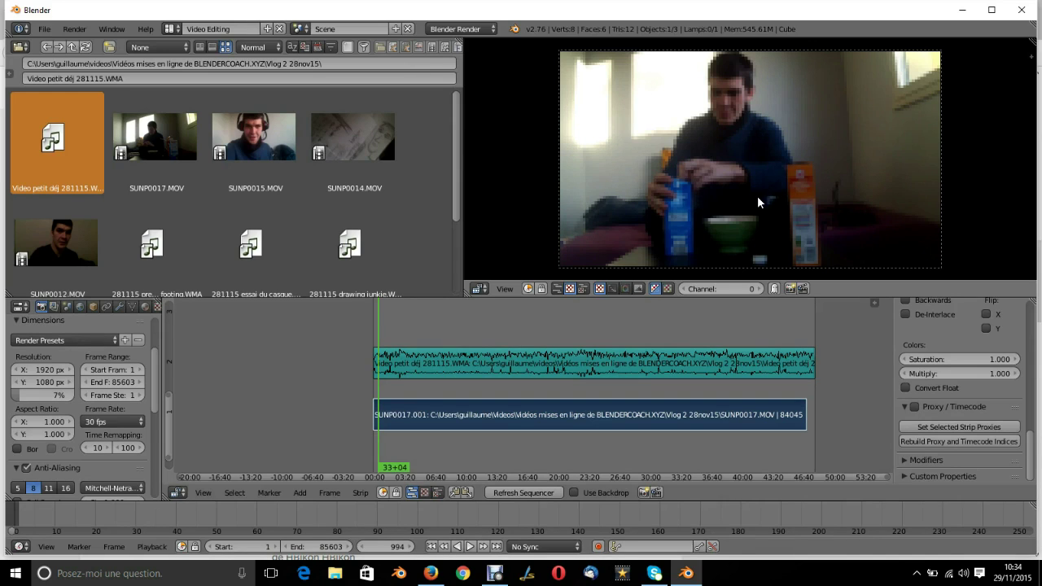
Step: Scrub the playhead to 10:31+20 and set the render resolution scale to 44%, fitting the enlarged preview image in view
drag(424, 333, 471, 335)
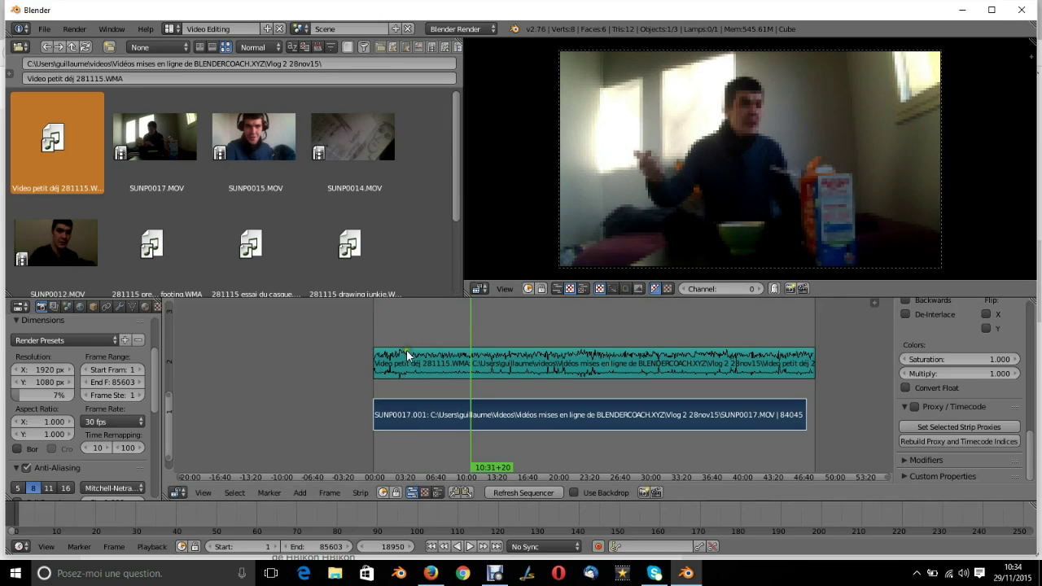
mouse_move(37, 397)
mouse_down()
mouse_move(57, 397)
mouse_move(40, 394)
mouse_up()
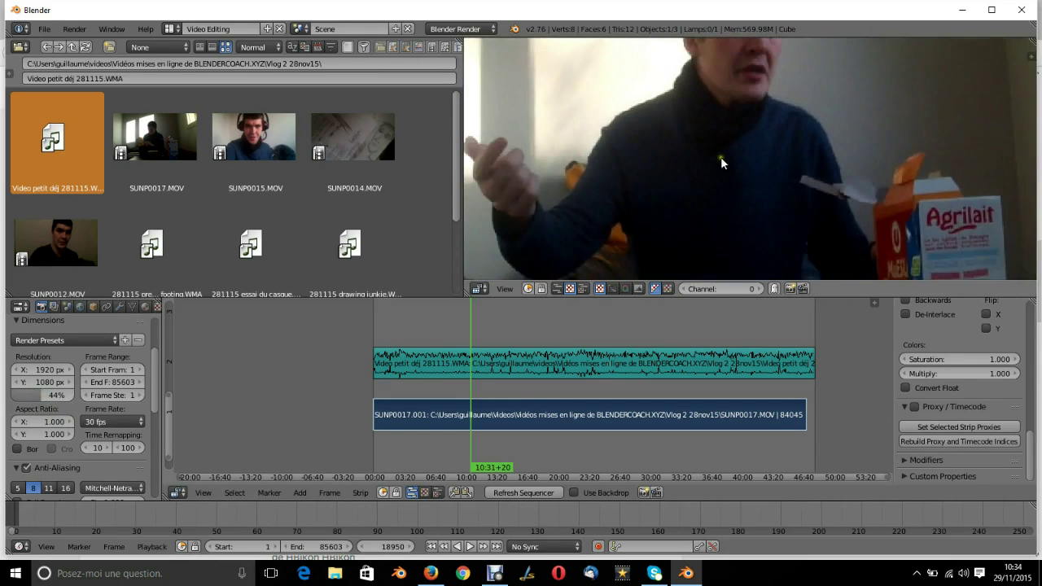
scroll(721, 130, down, 3)
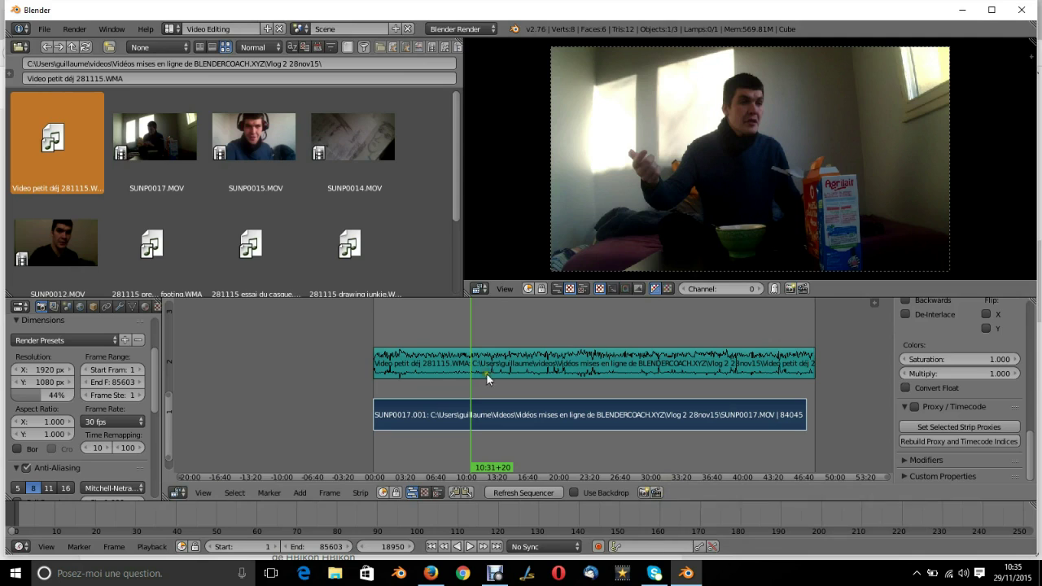
scroll(559, 372, up, 2)
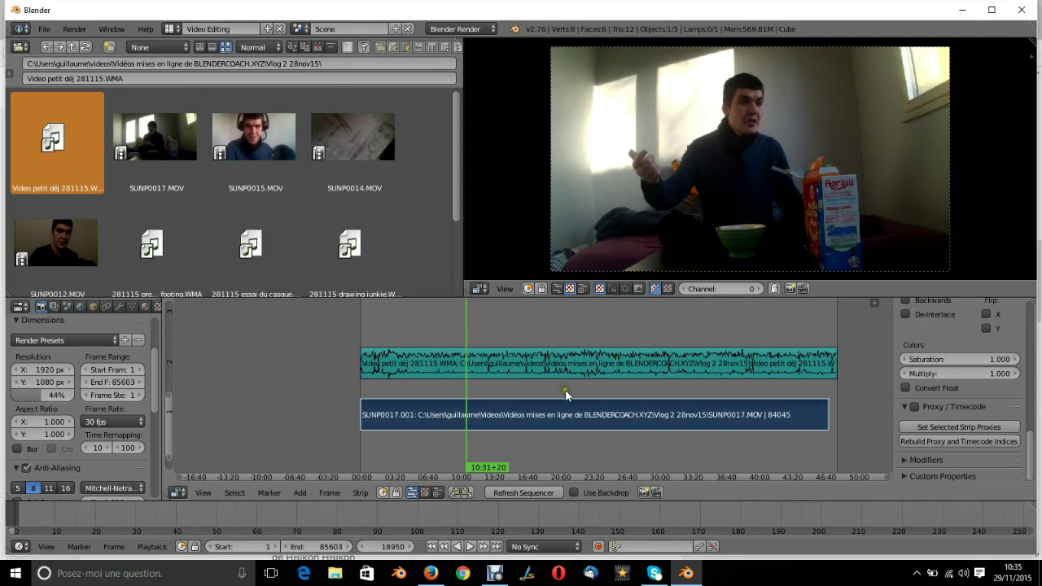
Step: Erase the existing strips and add SUNP0017.MOV with its sound to the sequencer at the playhead
right_click(548, 363)
key(x)
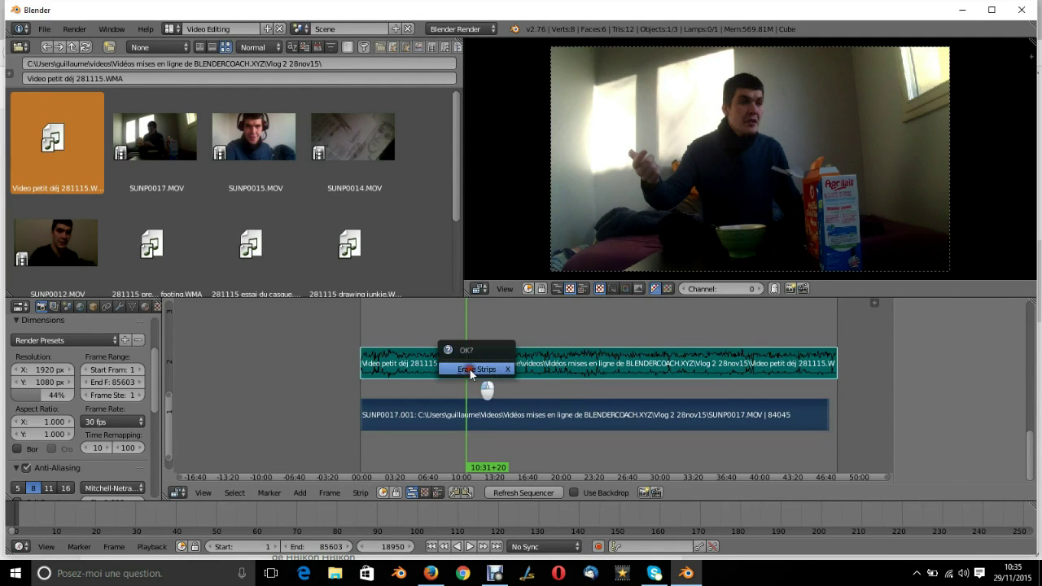
click(470, 370)
click(162, 152)
drag(162, 152, 418, 398)
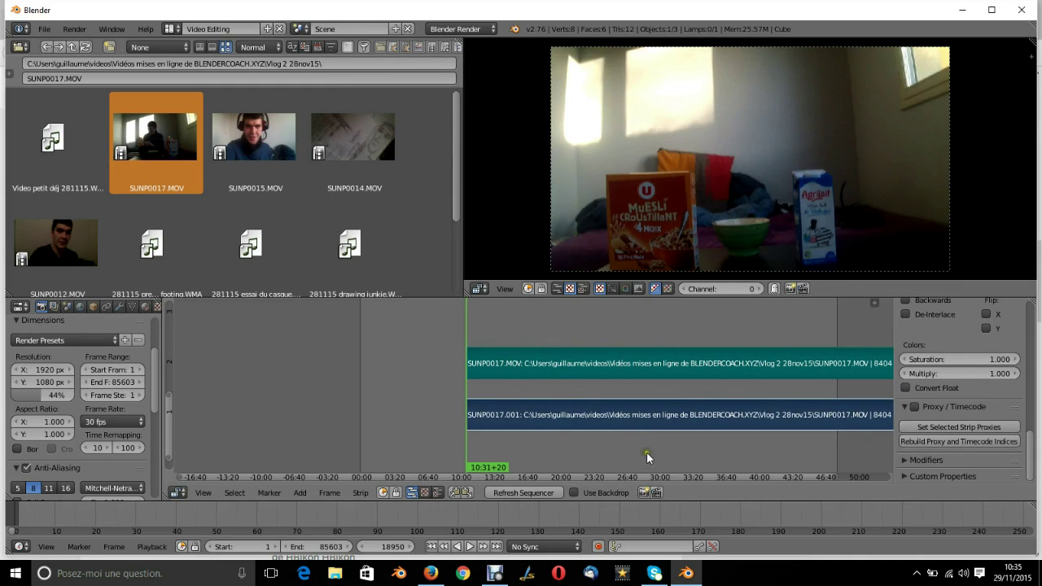
Step: Move the new SUNP0017.MOV strips back near the sequence start and set the movie strip's start frame to 1
key(g)
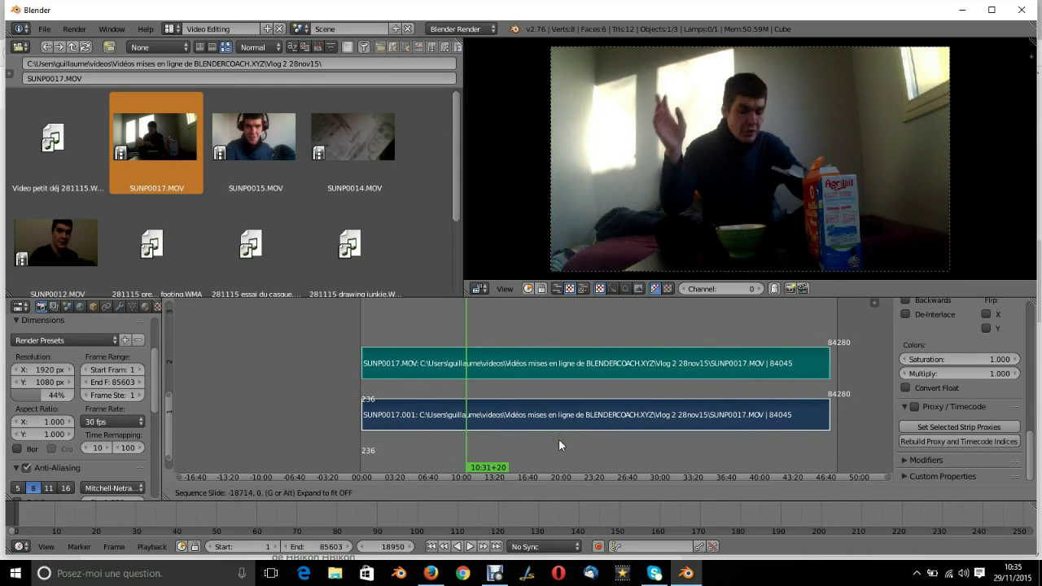
click(559, 445)
scroll(969, 374, up, 8)
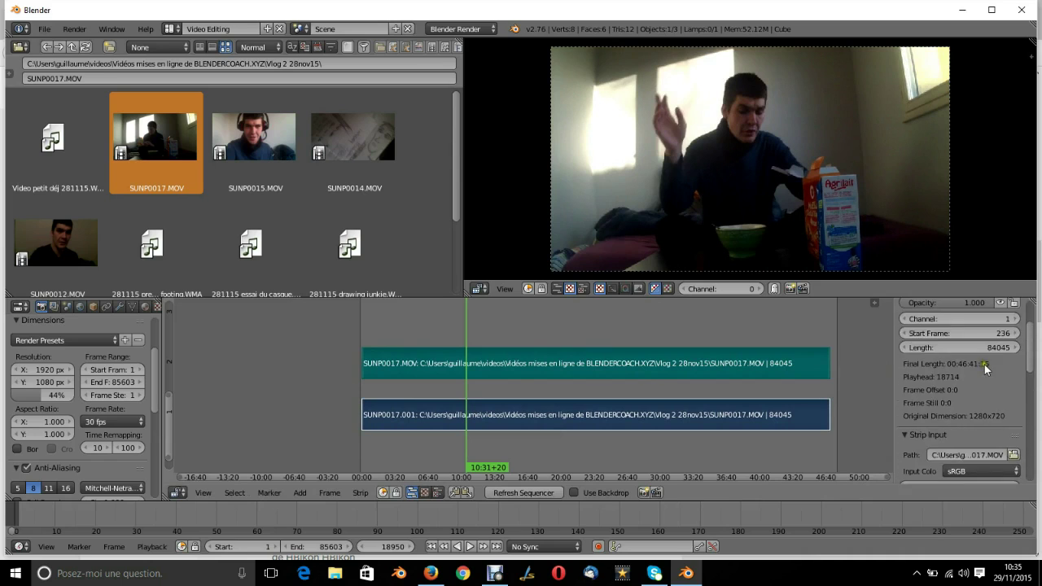
scroll(983, 375, up, 3)
click(941, 397)
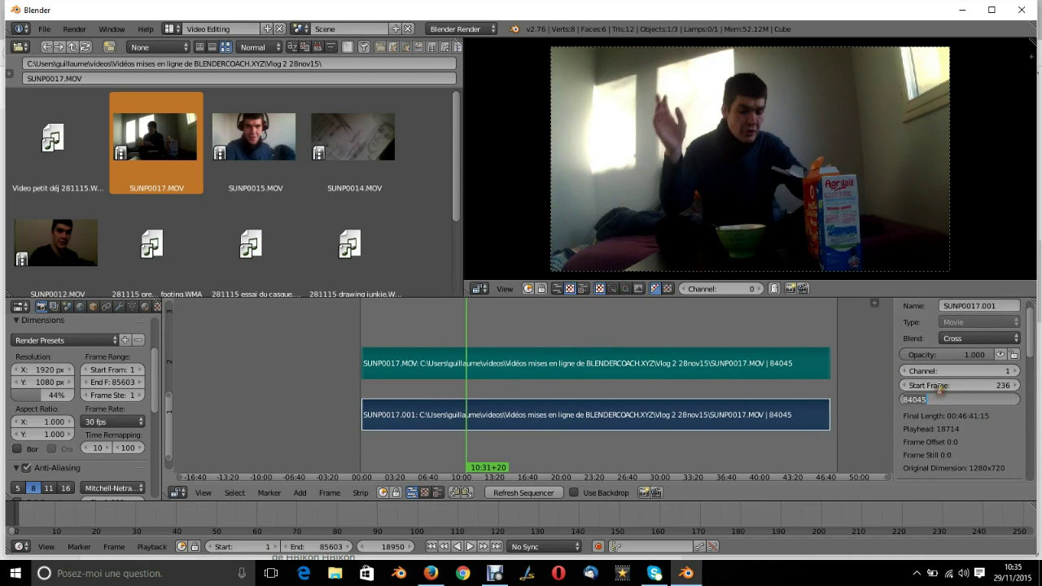
key(shift+Tab)
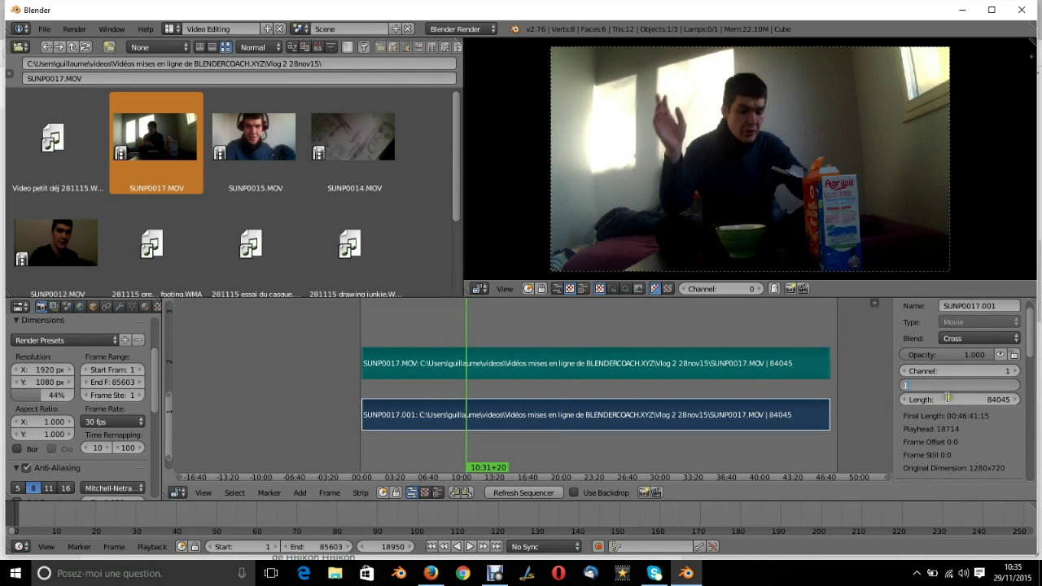
text(1)
key(Return)
Step: Set the start frame of the SUNP0017.MOV sound strip to 1
click(426, 362)
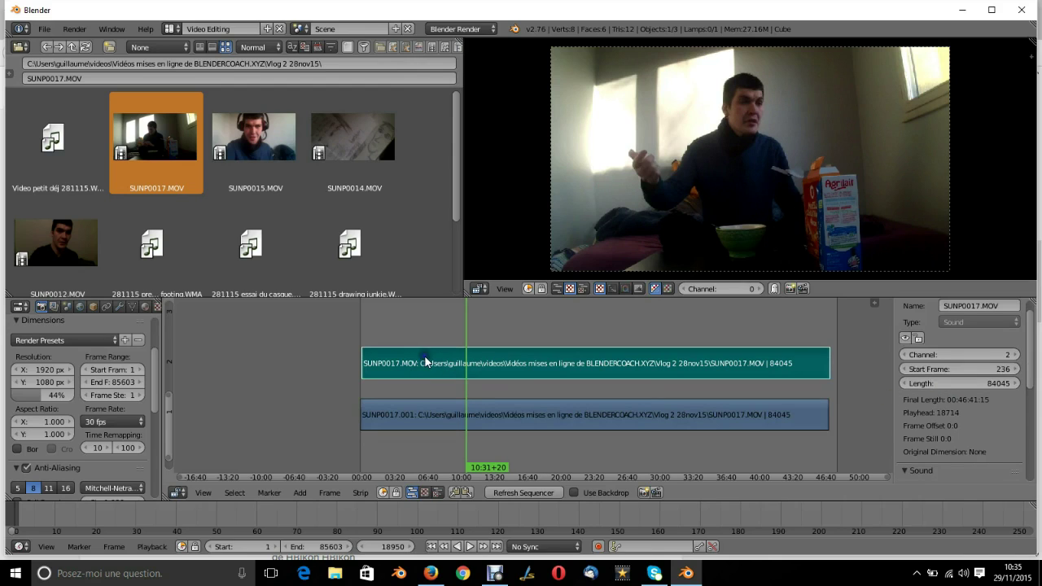
click(940, 371)
text(1)
key(Return)
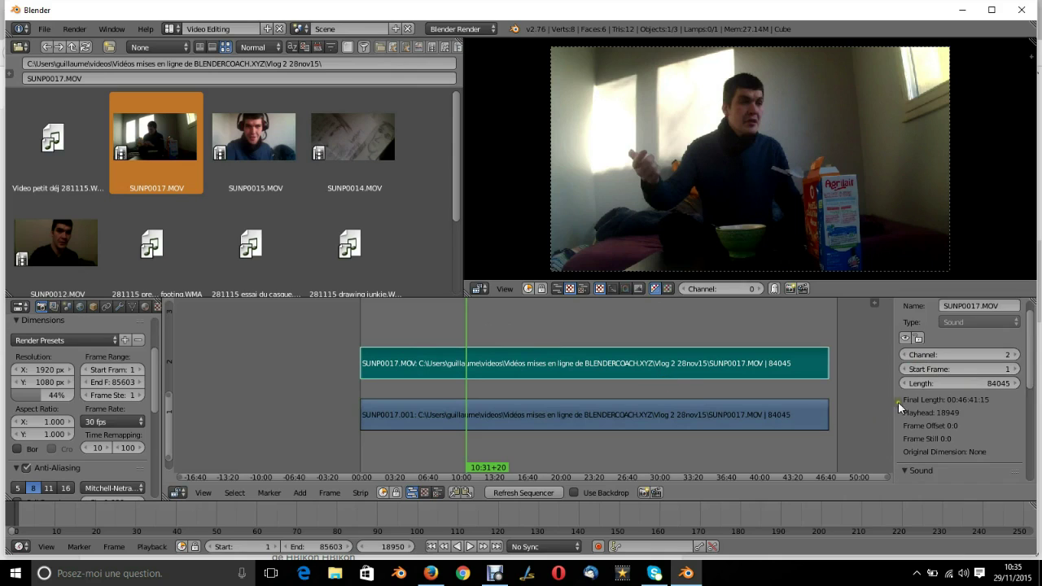
Step: Enable Draw Waveform for the SUNP0017.MOV sound strip
scroll(946, 385, down, 4)
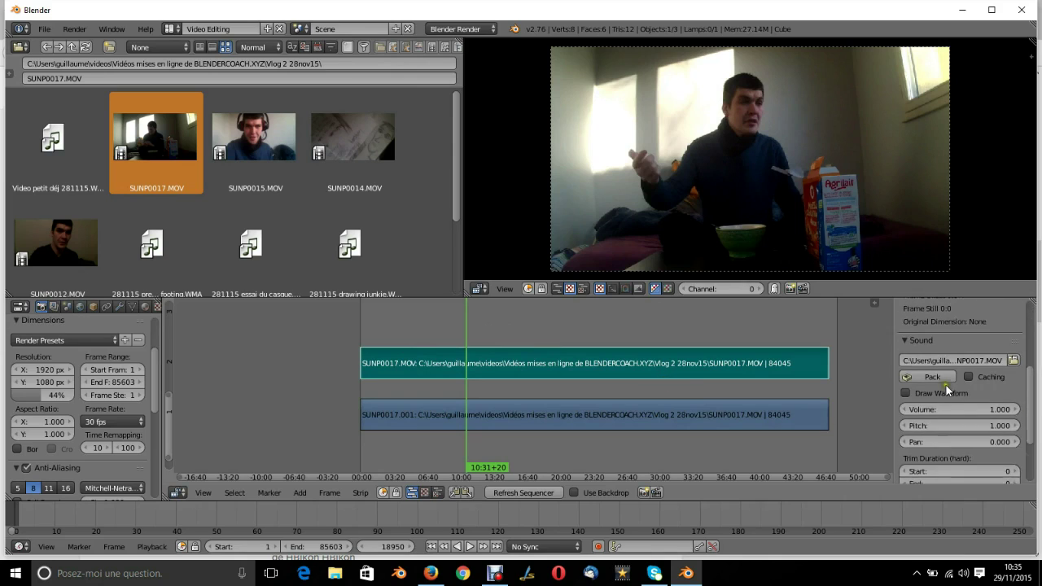
click(905, 394)
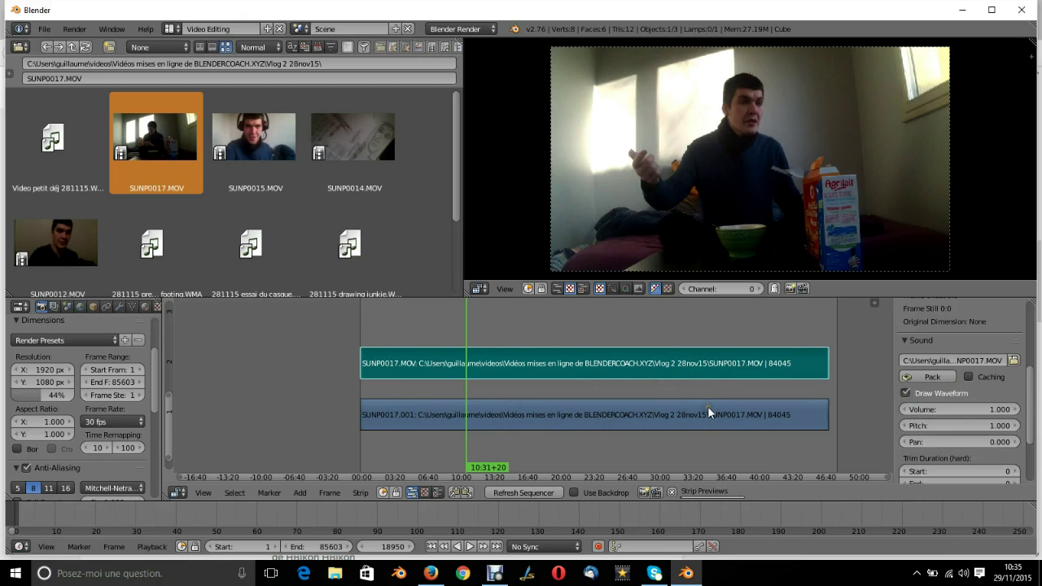
click(621, 414)
click(649, 371)
mouse_move(651, 371)
ctrl+middle_down()
mouse_move(662, 328)
mouse_move(661, 370)
ctrl+middle_up()
right_click(652, 421)
right_click(613, 350)
Step: Scrub to 18:40+12, start playback and jump to 16:37+02 and 21:48+08 in the sequence
click(467, 314)
drag(468, 313, 553, 324)
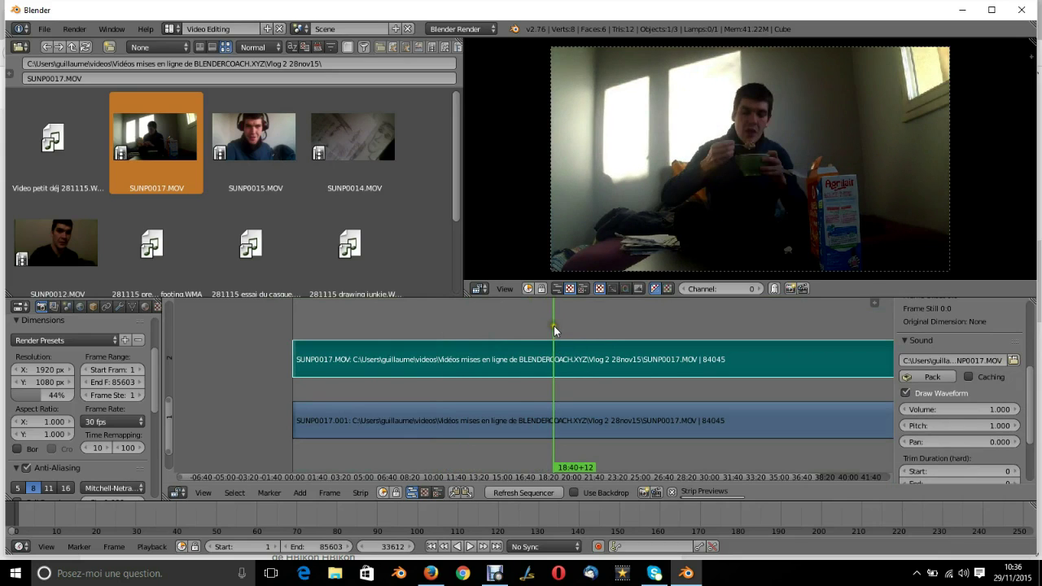
key(alt+a)
click(525, 333)
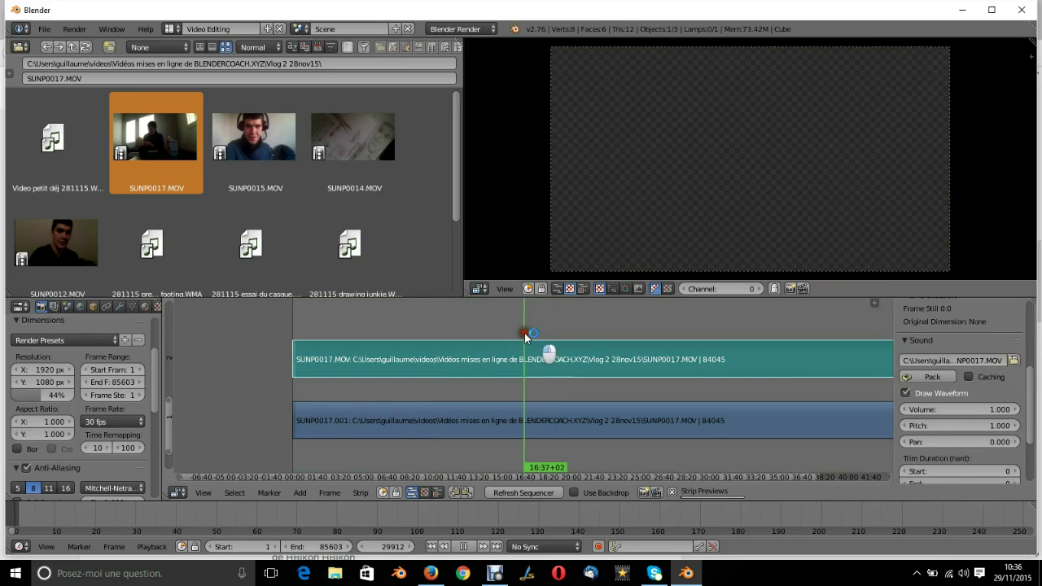
click(597, 370)
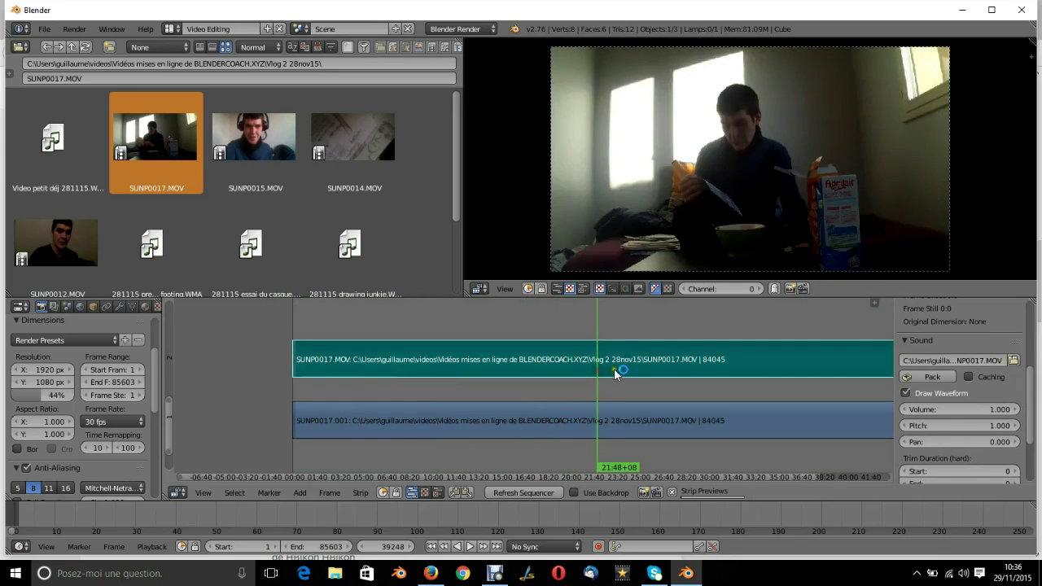
Step: Fit all strips in the sequencer view and examine the sound strip's waveform
mouse_move(632, 372)
ctrl+middle_down()
mouse_move(623, 369)
mouse_move(614, 444)
mouse_move(623, 384)
ctrl+middle_up()
scroll(609, 251, down, 2)
scroll(543, 372, down, 3)
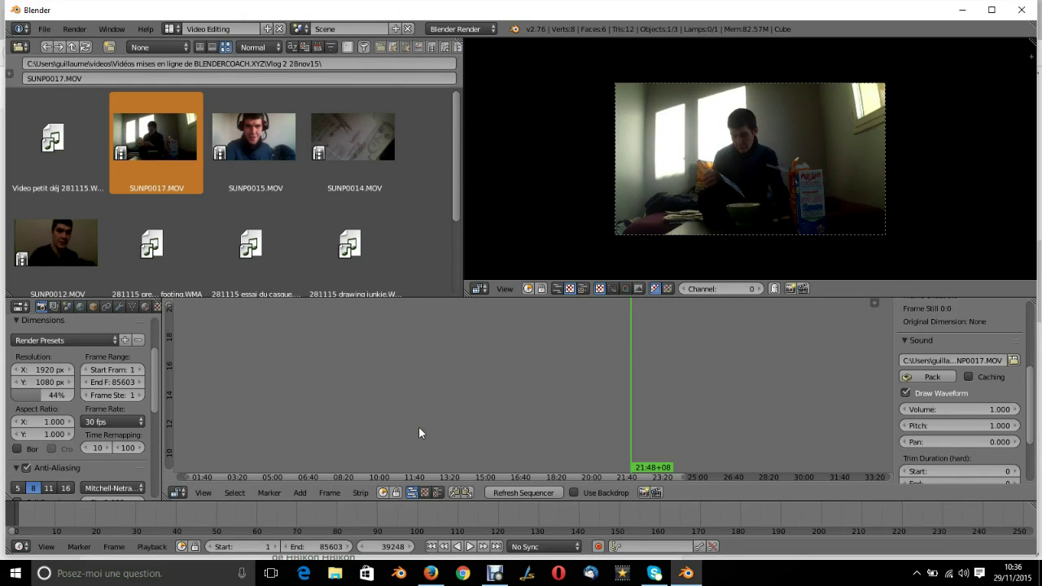
key(Home)
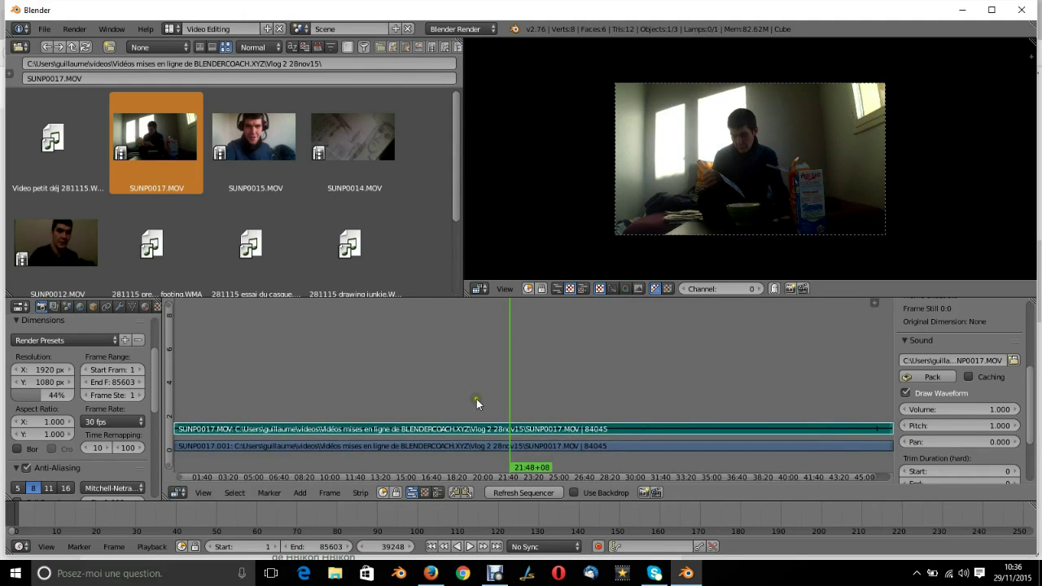
middle_drag(396, 442, 433, 343)
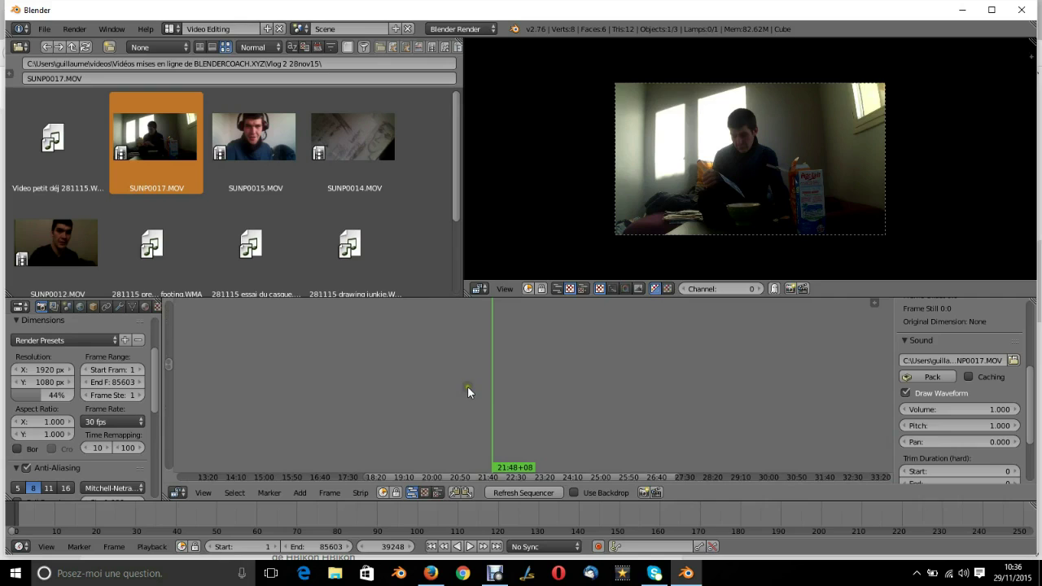
key(Home)
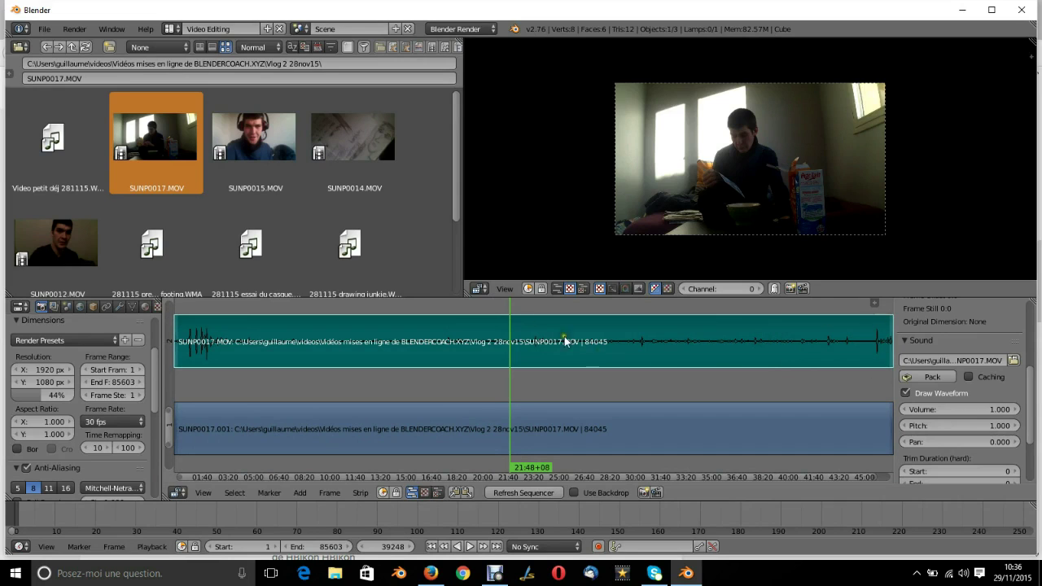
Step: Scrub through the sequence and place the playhead at 16:21+23
click(463, 307)
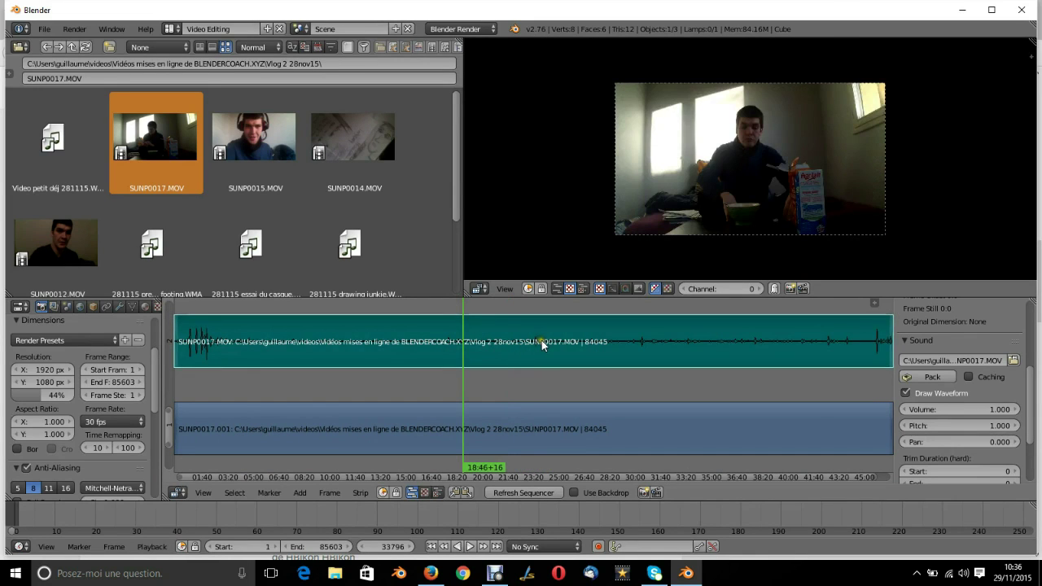
ctrl+middle_drag(542, 364, 541, 371)
drag(437, 325, 496, 326)
click(427, 323)
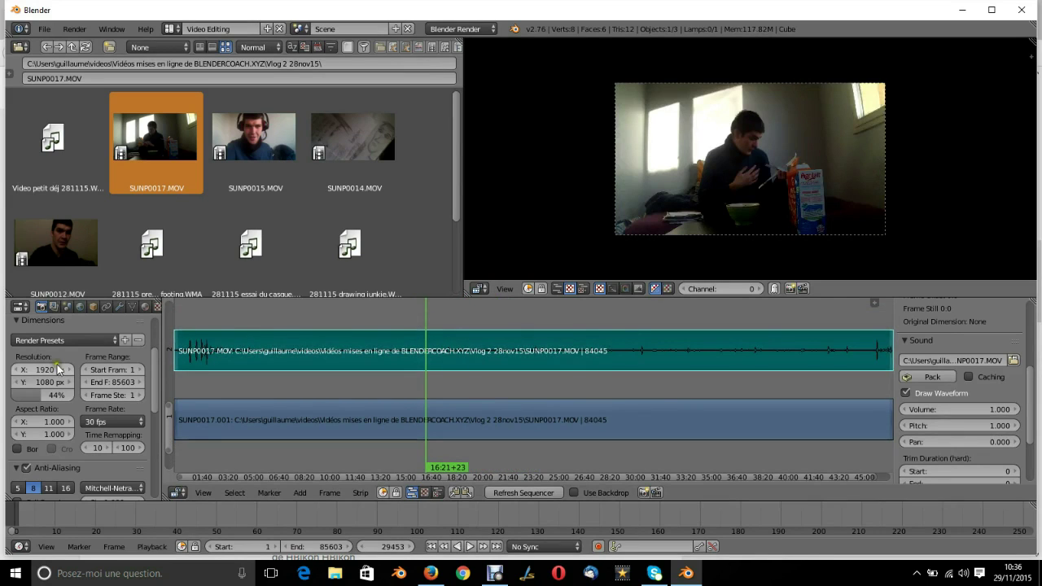
Step: Set the render resolution scale to 13%, fit the preview image in view and briefly play the sequence
drag(39, 397, 19, 405)
key(Home)
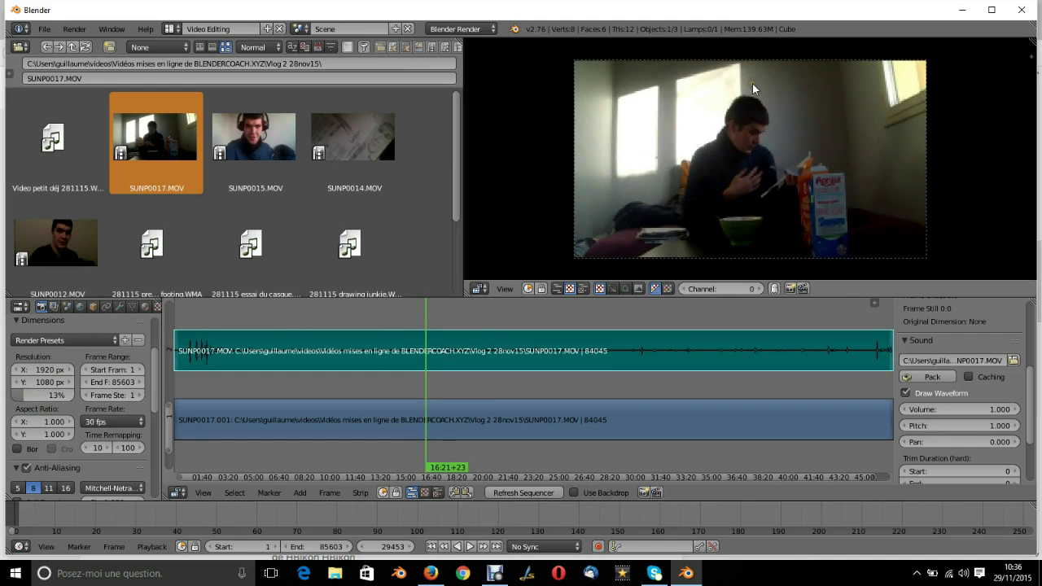
key(alt+a)
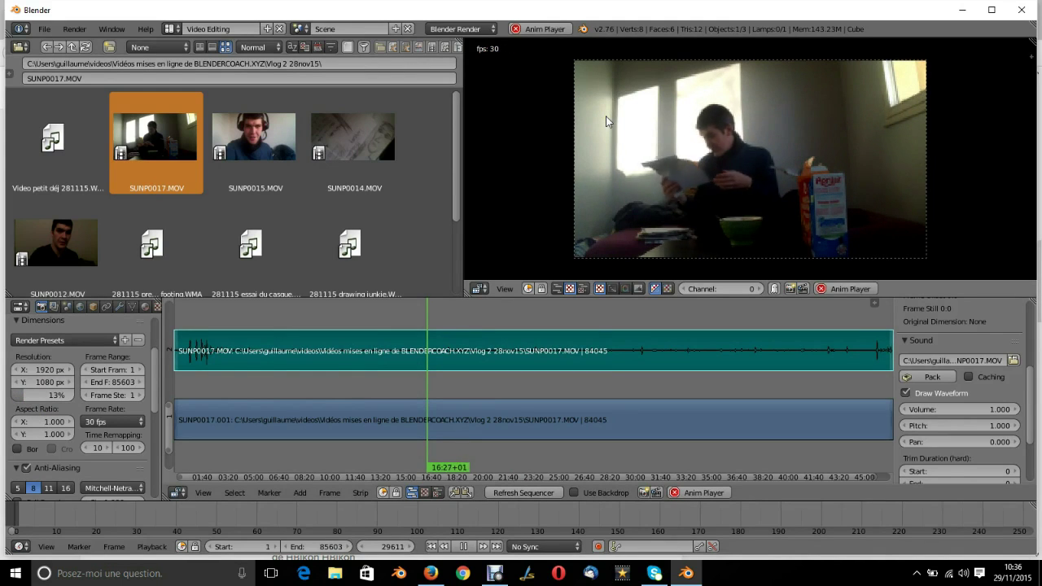
key(alt+a)
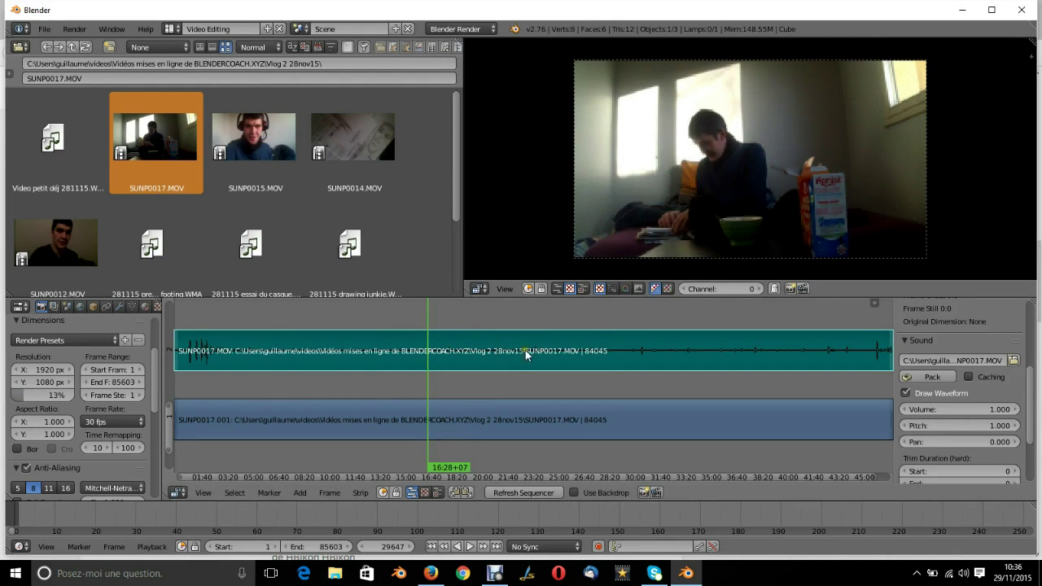
key(Home)
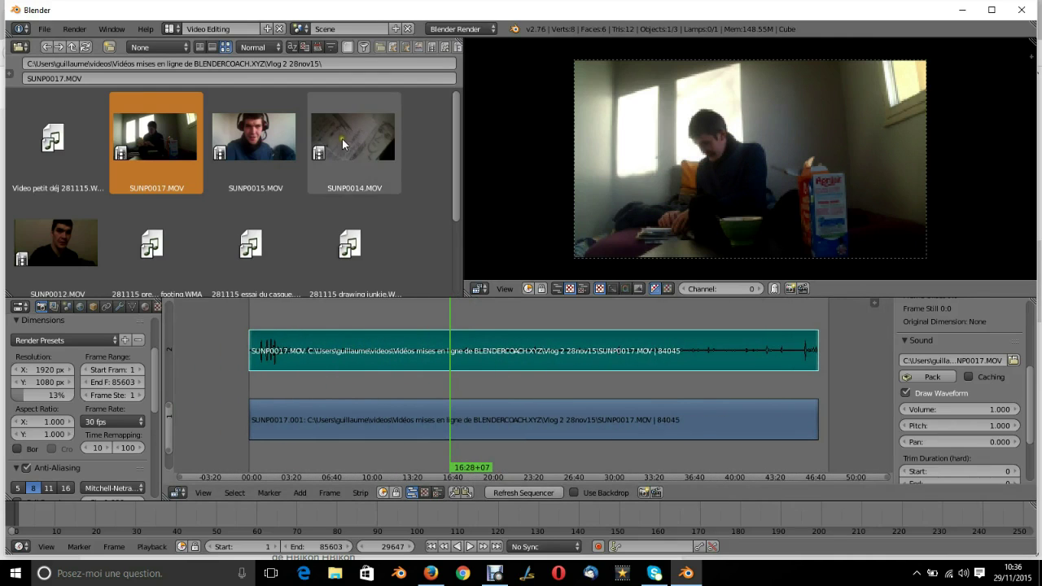
scroll(362, 163, down, 3)
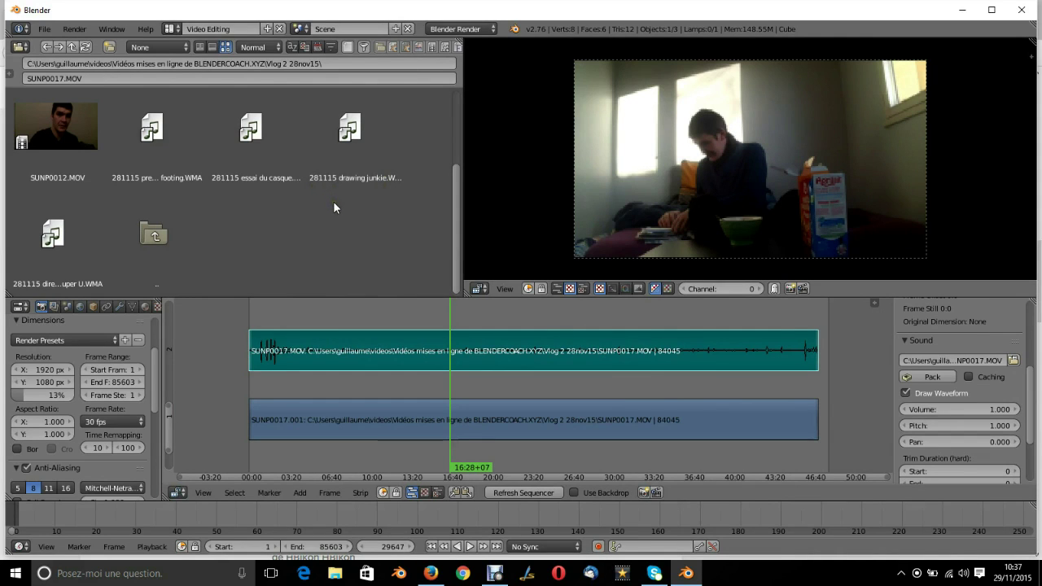
scroll(728, 392, up, 2)
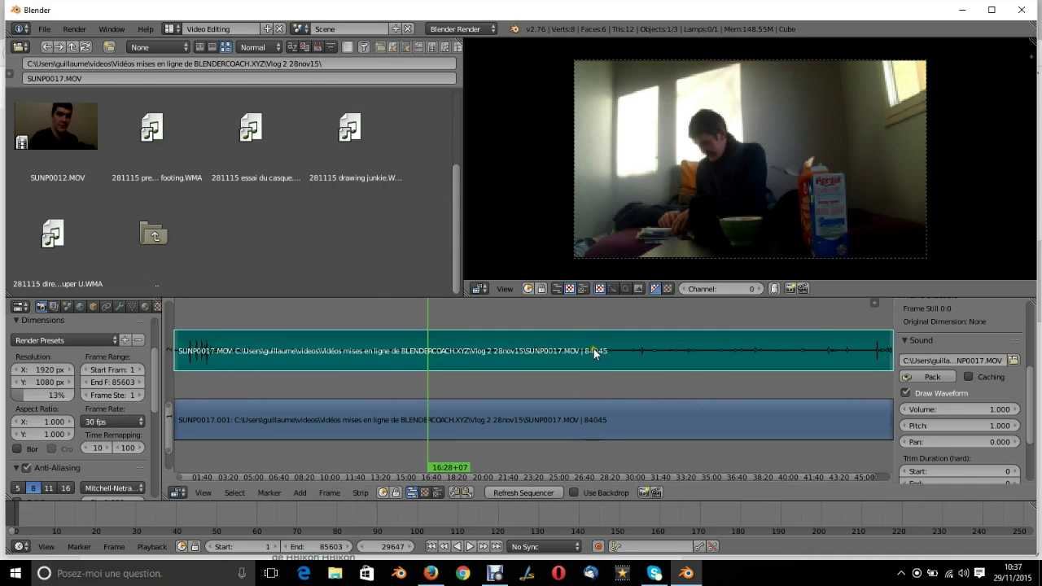
Step: Try a frame rate of 24 fps to compare the strip lengths, and return it to 30 fps
click(111, 422)
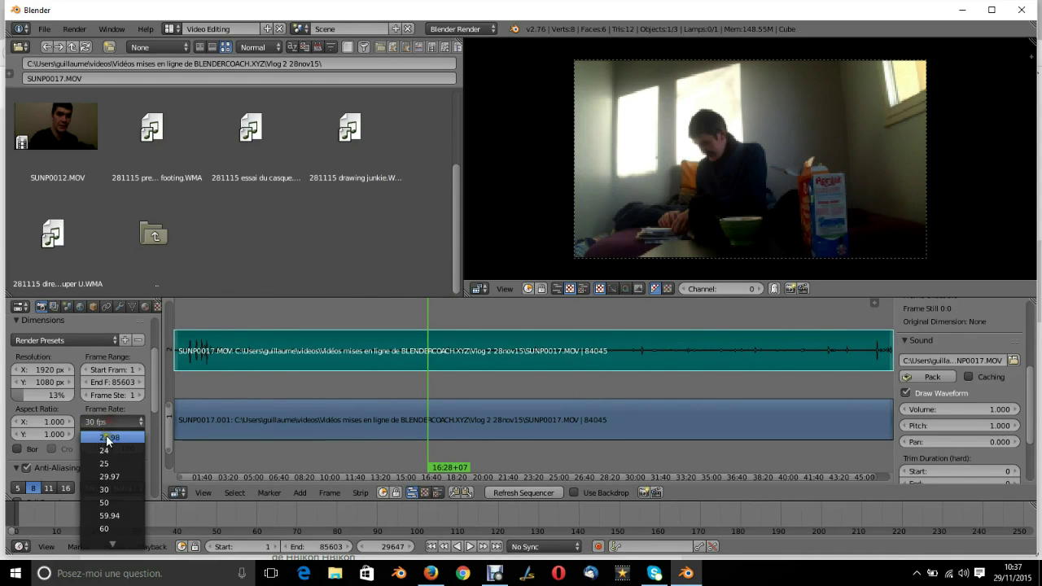
click(109, 452)
key(Home)
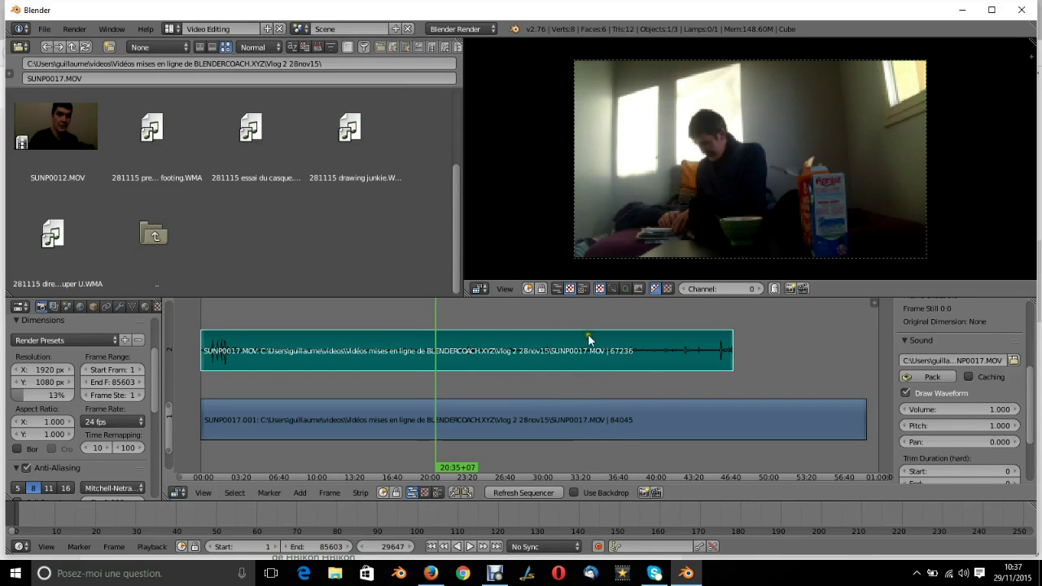
click(121, 422)
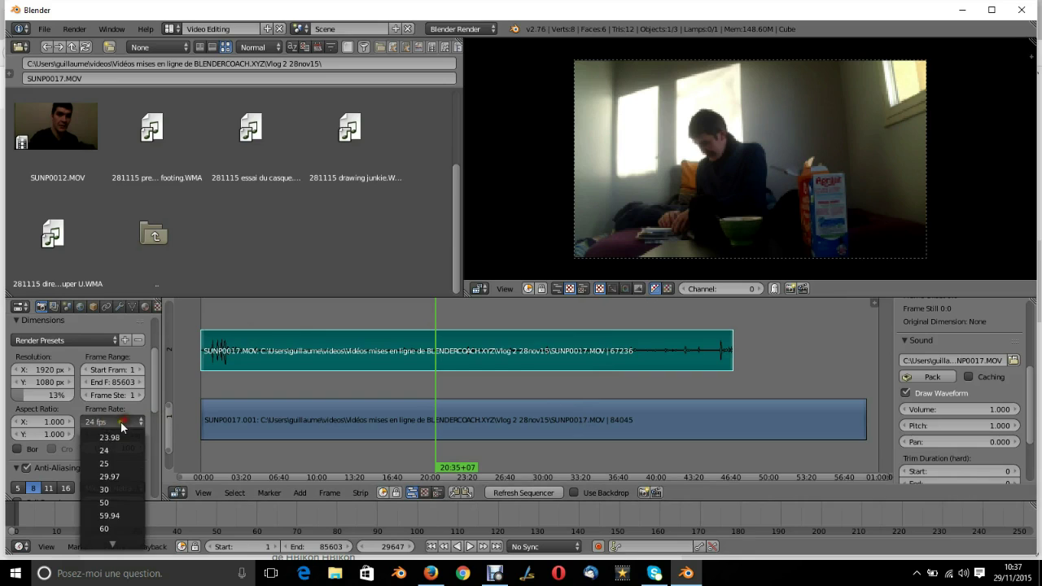
click(125, 490)
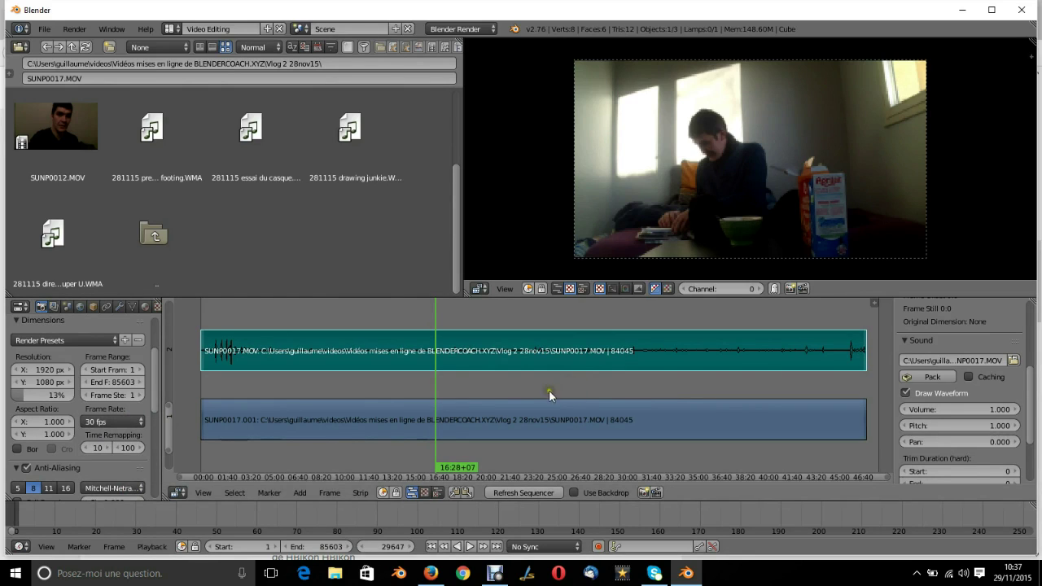
Step: Move the playhead back to about 13:34 and play the sequence briefly
click(394, 318)
key(alt+a)
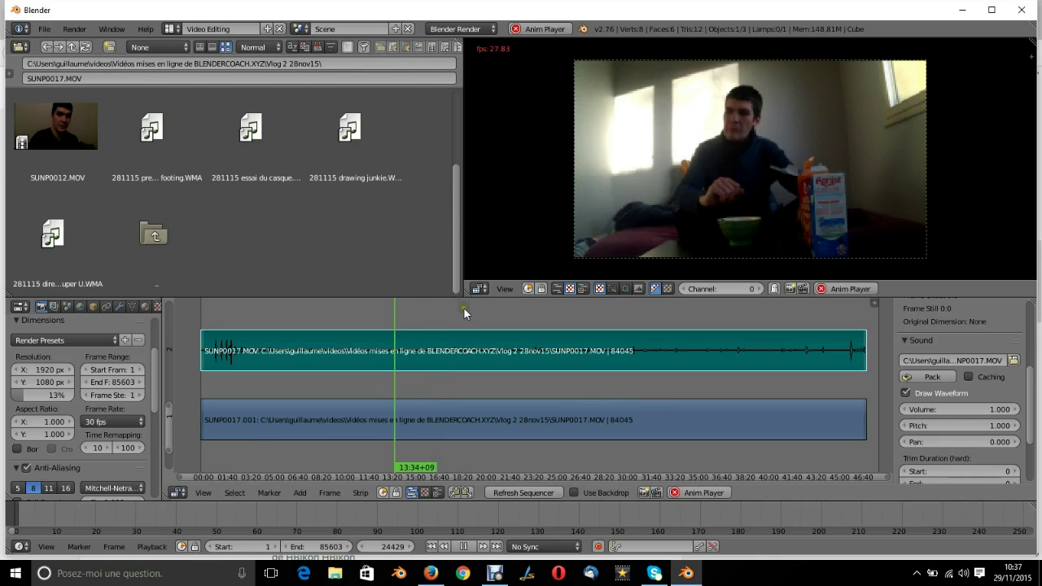
key(alt+a)
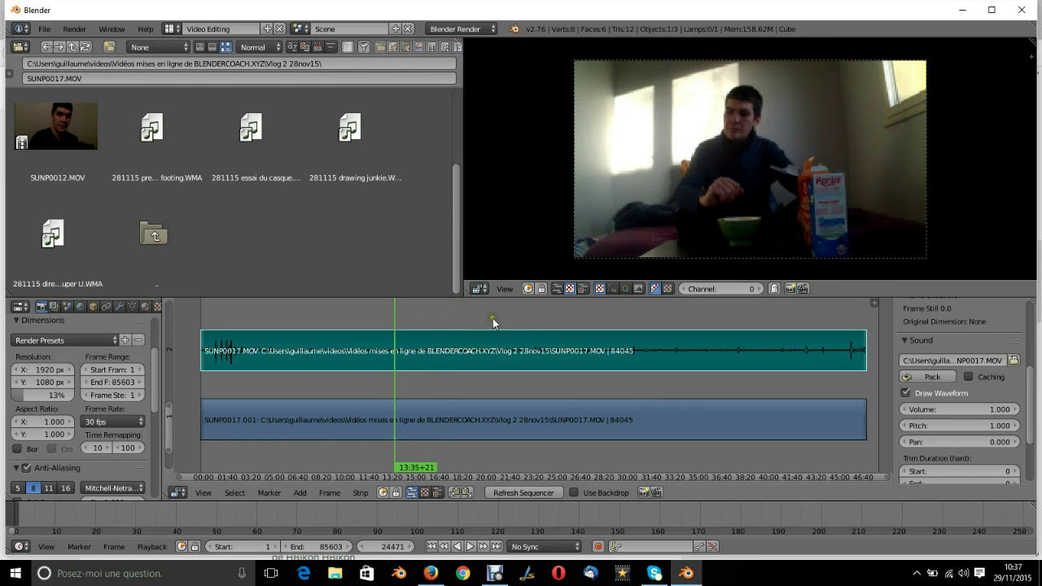
Step: Try erasing the SUNP0017.MOV sound strip with the playhead at 13:11+10, undo that and mute the strip instead
click(477, 319)
click(389, 320)
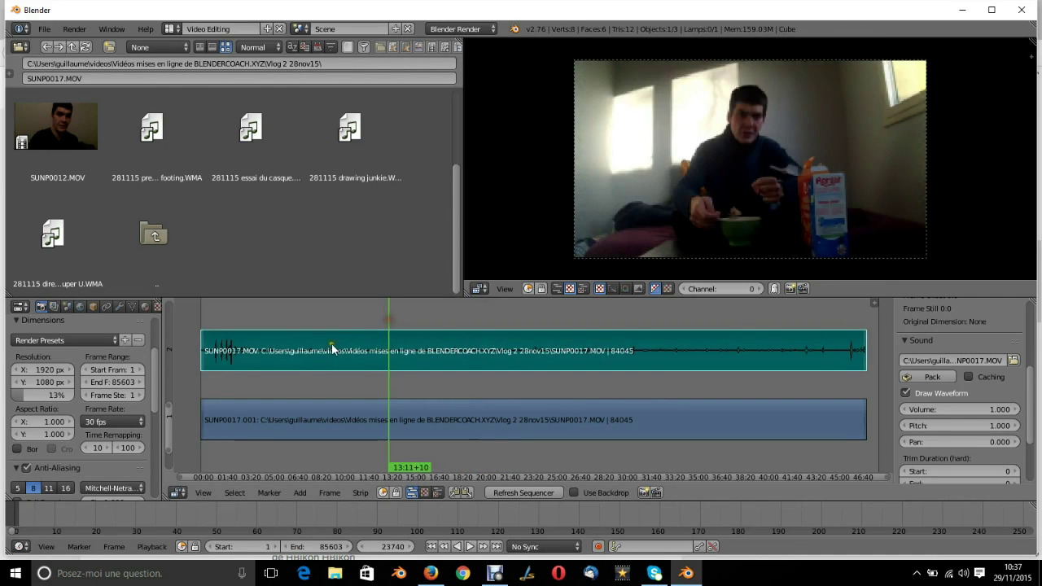
key(x)
click(291, 346)
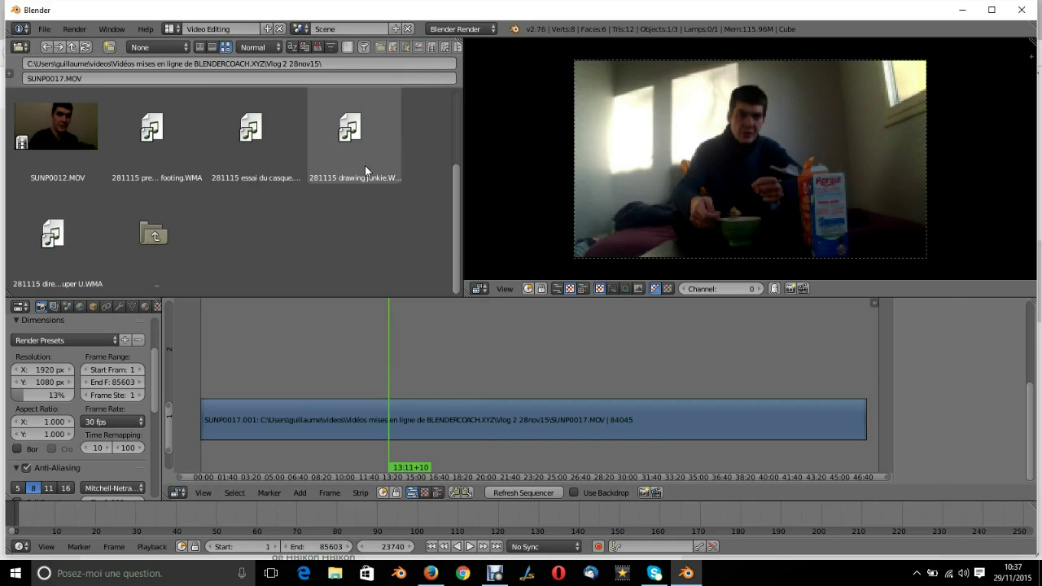
key(ctrl+z)
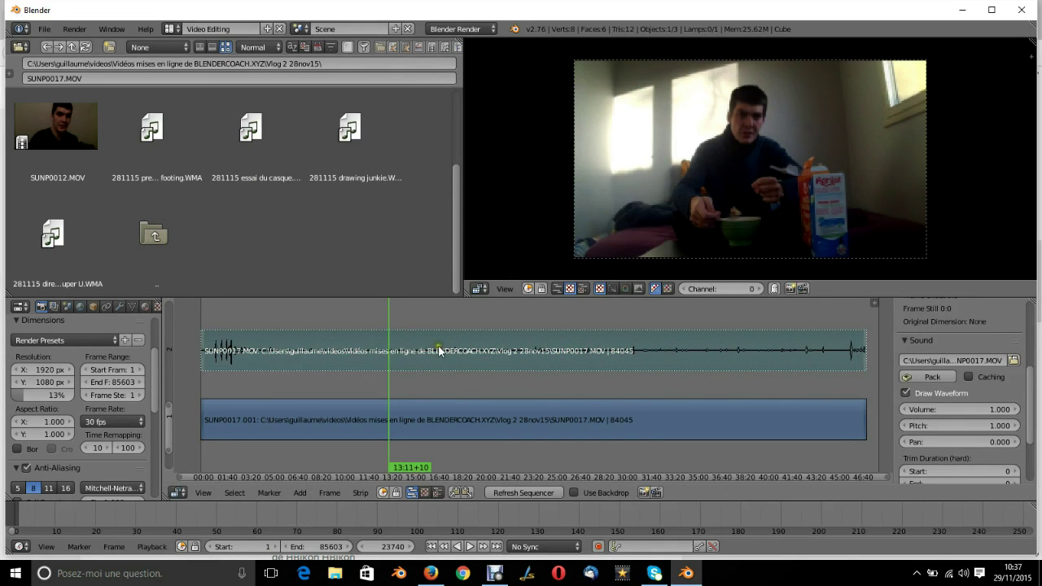
Step: Play the sequence briefly from 13:11+10 with the camera sound muted, and select the muted sound strip
key(alt+a)
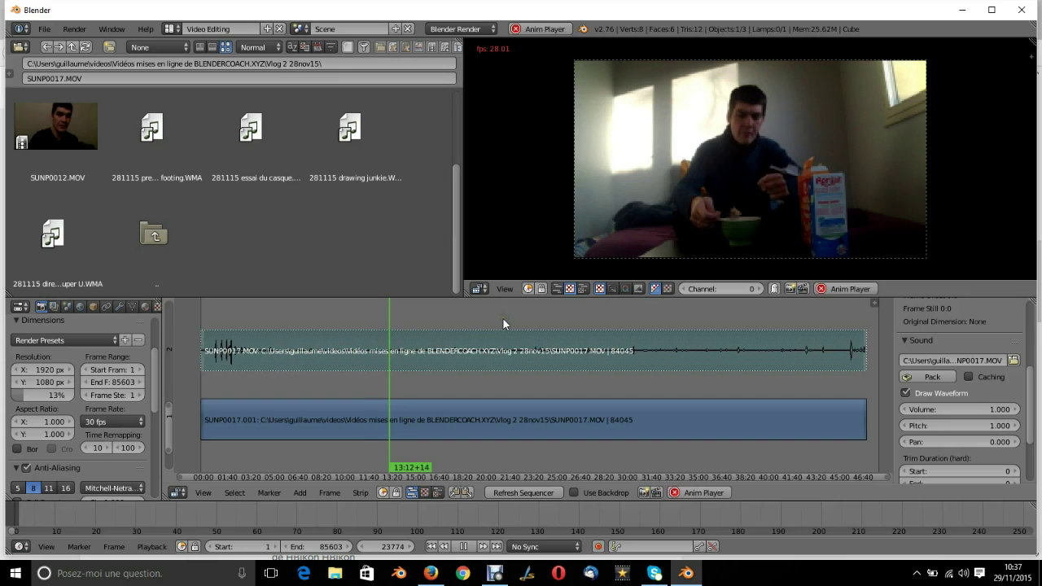
key(alt+a)
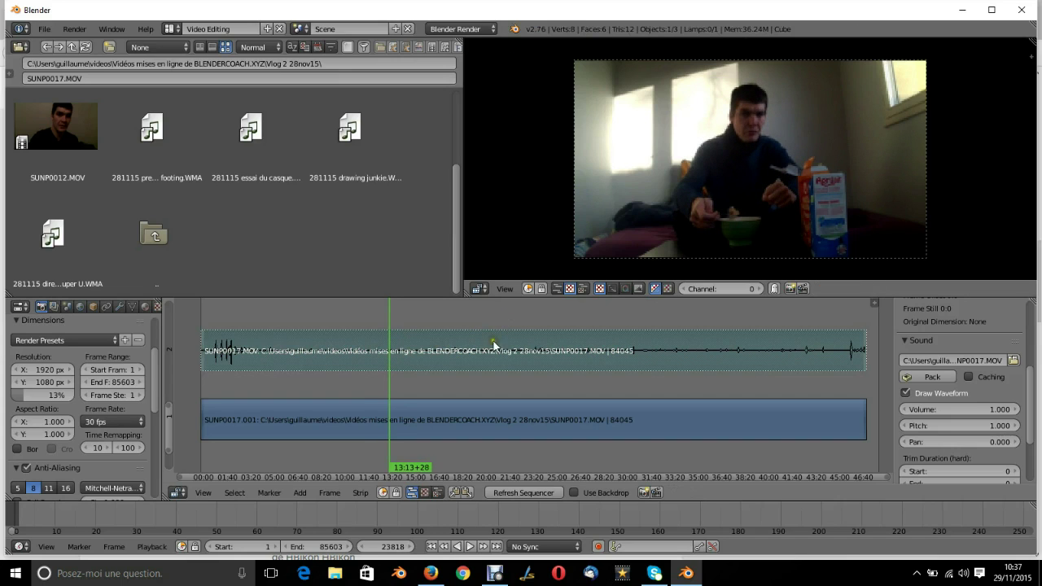
key(Home)
scroll(481, 334, down, 2)
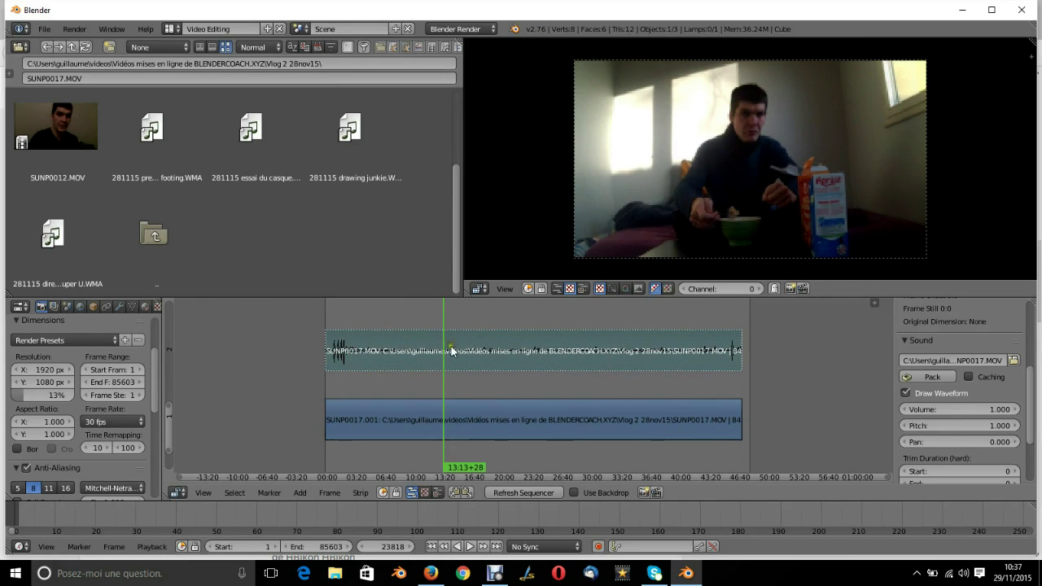
ctrl+middle_drag(487, 358, 482, 376)
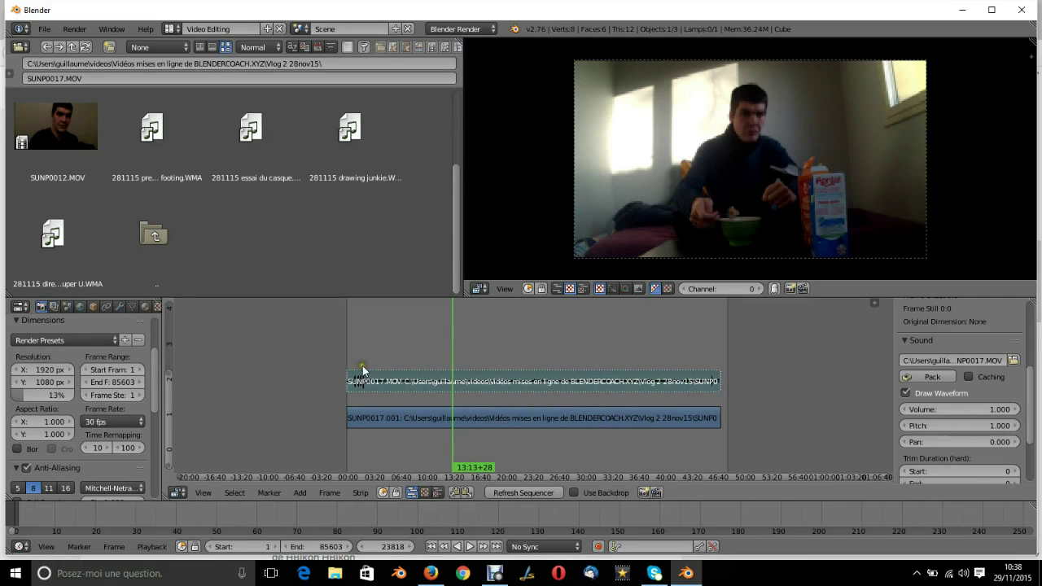
right_click(503, 382)
scroll(536, 381, up, 1)
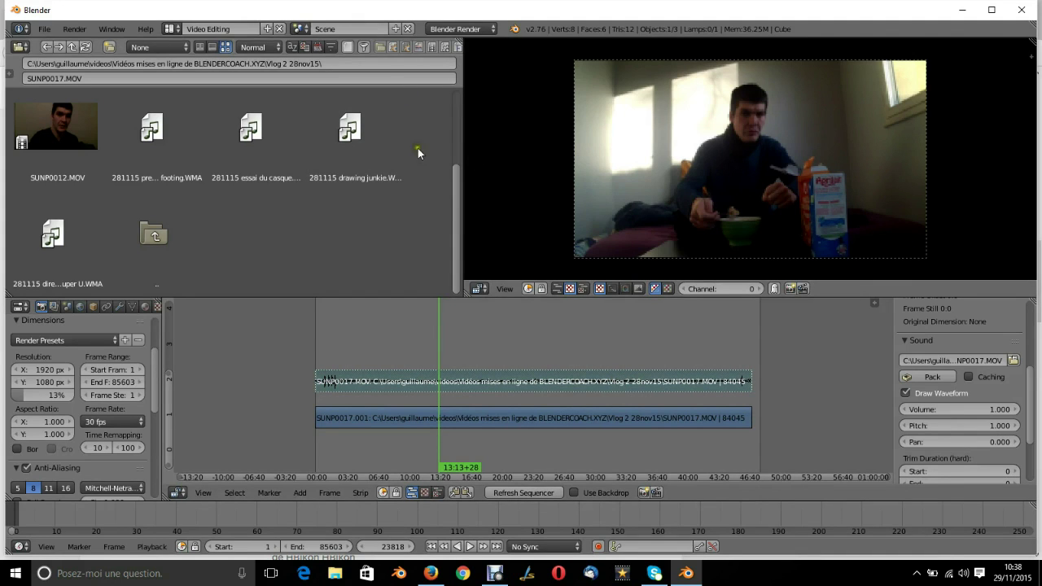
Step: Add the audio file Video petit déj 281115.WMA to channel 3, above the existing SUNP0017.MOV strips
drag(459, 237, 458, 224)
scroll(460, 200, down, 2)
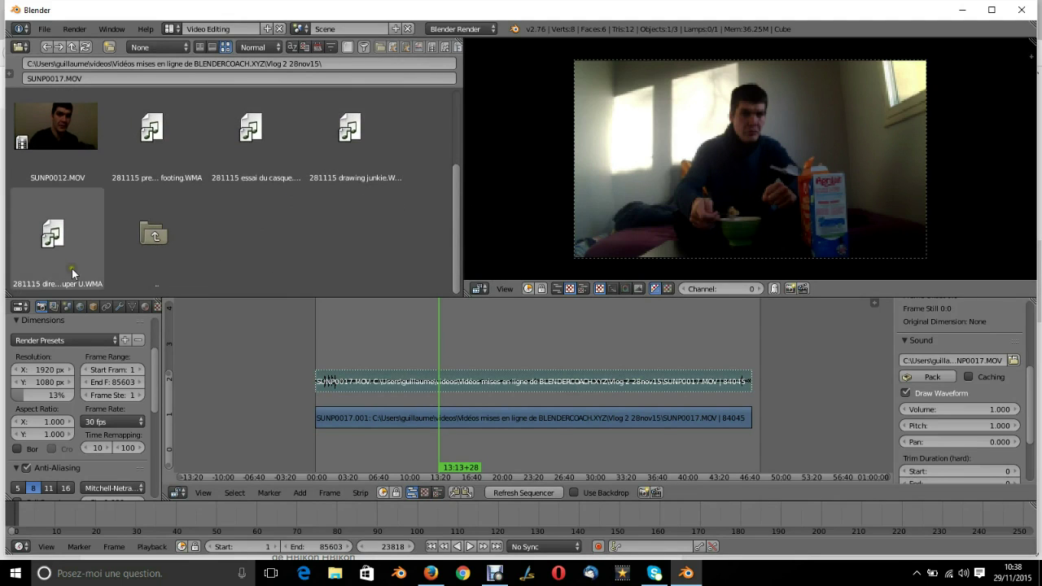
scroll(123, 244, up, 2)
click(54, 153)
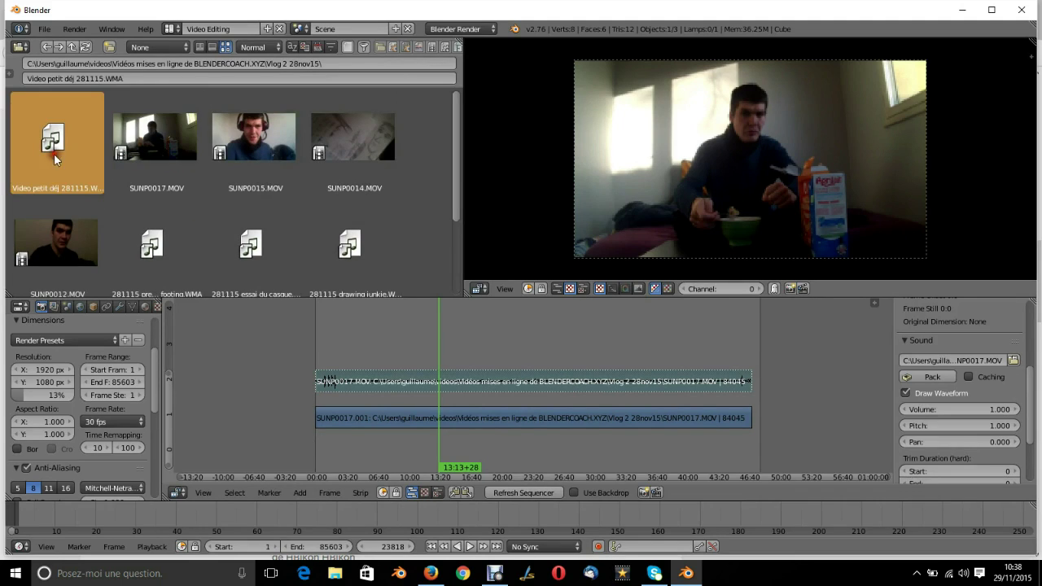
mouse_move(59, 154)
mouse_down()
mouse_move(339, 340)
mouse_move(293, 318)
mouse_move(52, 140)
mouse_move(336, 330)
mouse_move(80, 152)
mouse_move(70, 159)
mouse_up()
click(425, 123)
mouse_move(425, 123)
mouse_down()
mouse_move(146, 263)
mouse_move(155, 200)
mouse_up()
click(34, 148)
drag(52, 142, 330, 342)
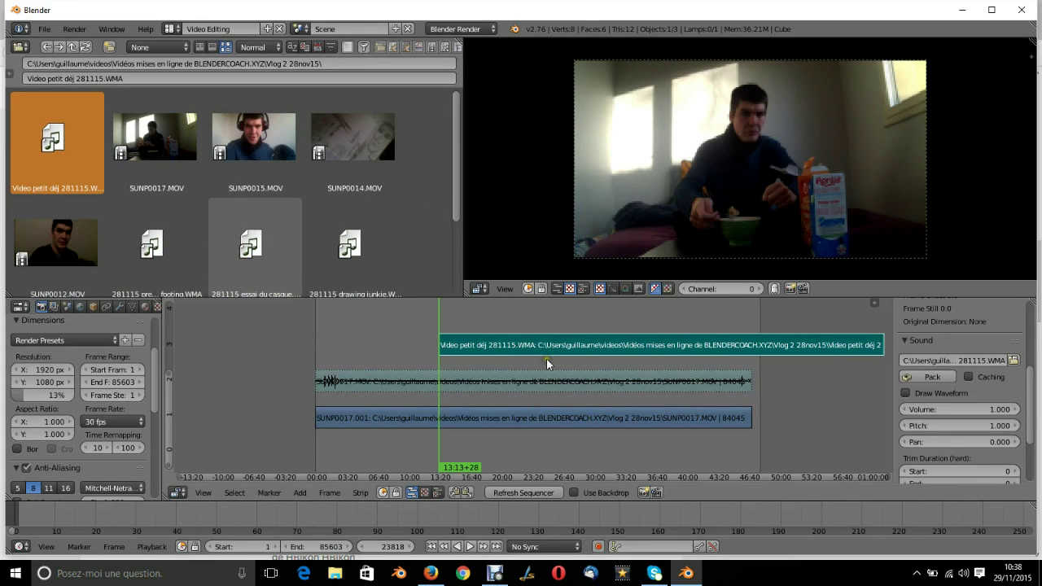
Step: Set the start frame of the Video petit déj 281115.WMA strip to 1
scroll(957, 370, up, 5)
click(952, 389)
text(1)
key(Return)
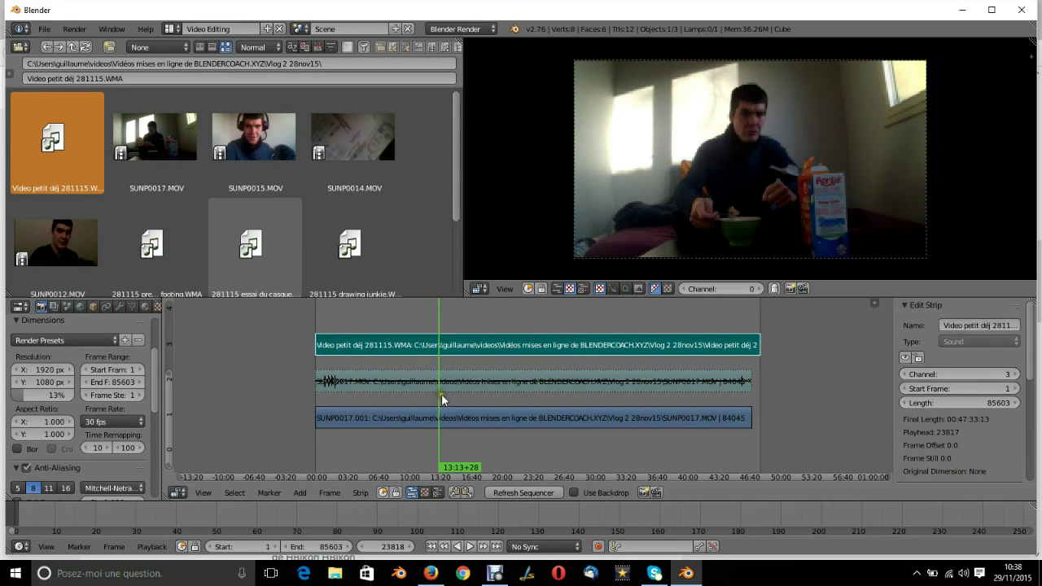
Step: Play the sequence briefly from 13:13+28 and again from about 29:26 to check the new sound against the picture
key(alt+a)
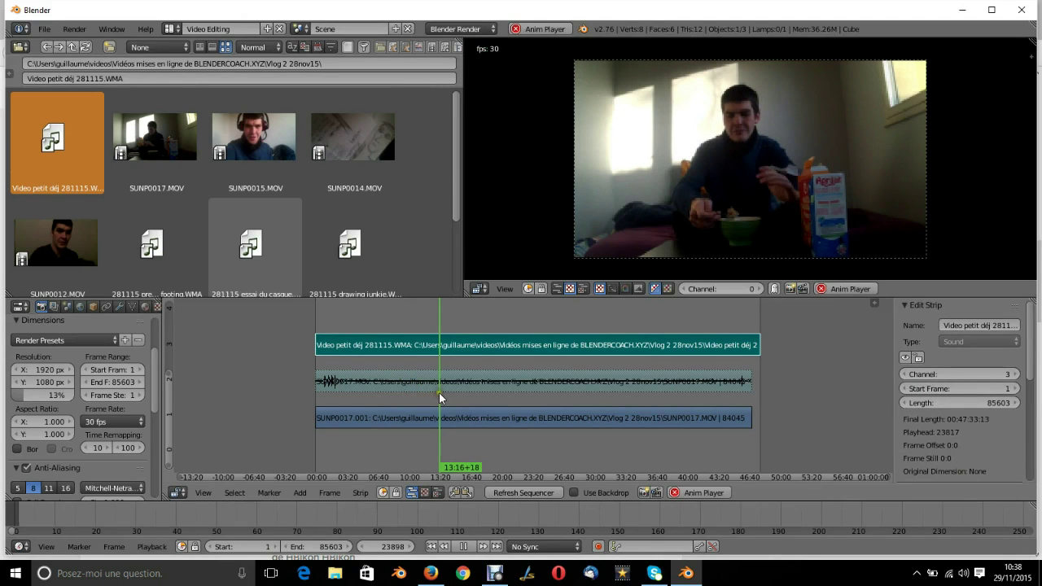
key(alt+a)
click(584, 321)
click(591, 318)
key(alt+a)
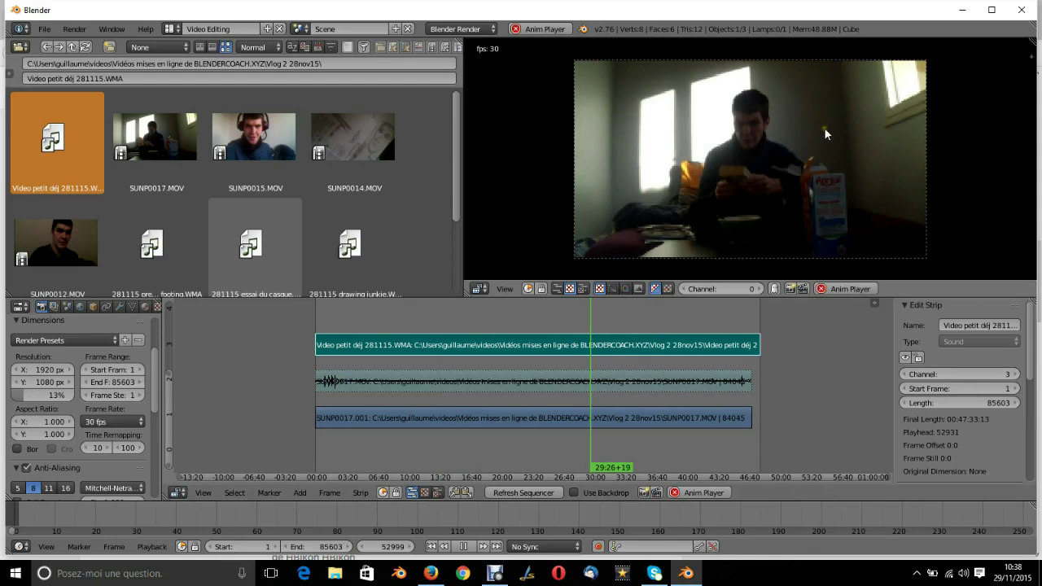
scroll(824, 127, up, 1)
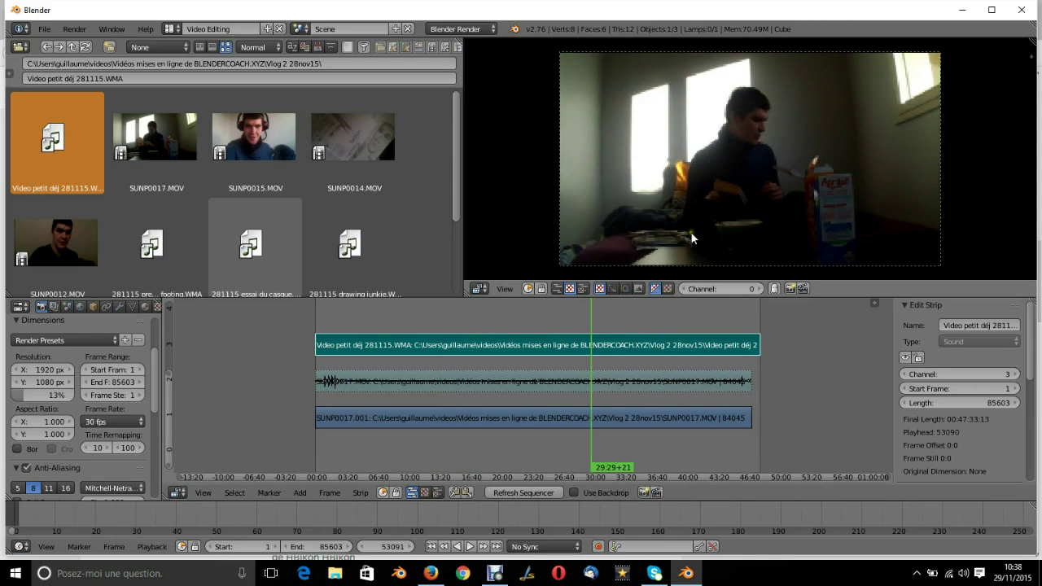
key(alt+a)
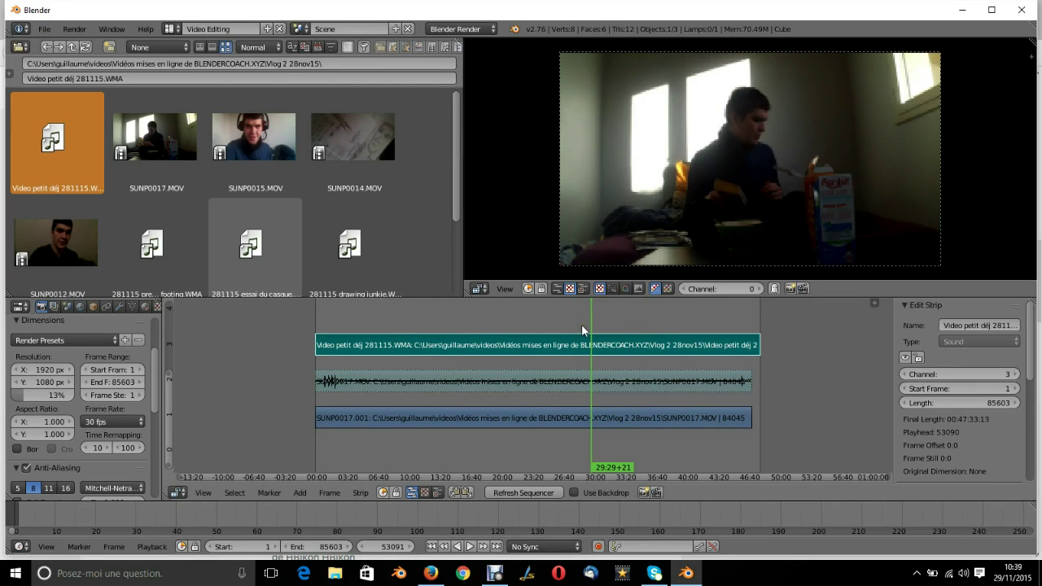
Step: Move the playhead just past the end of the SUNP0017 video strip, to 46:44+18
scroll(847, 416, up, 8)
middle_drag(815, 393, 564, 394)
scroll(716, 368, up, 4)
scroll(736, 376, up, 1)
click(757, 330)
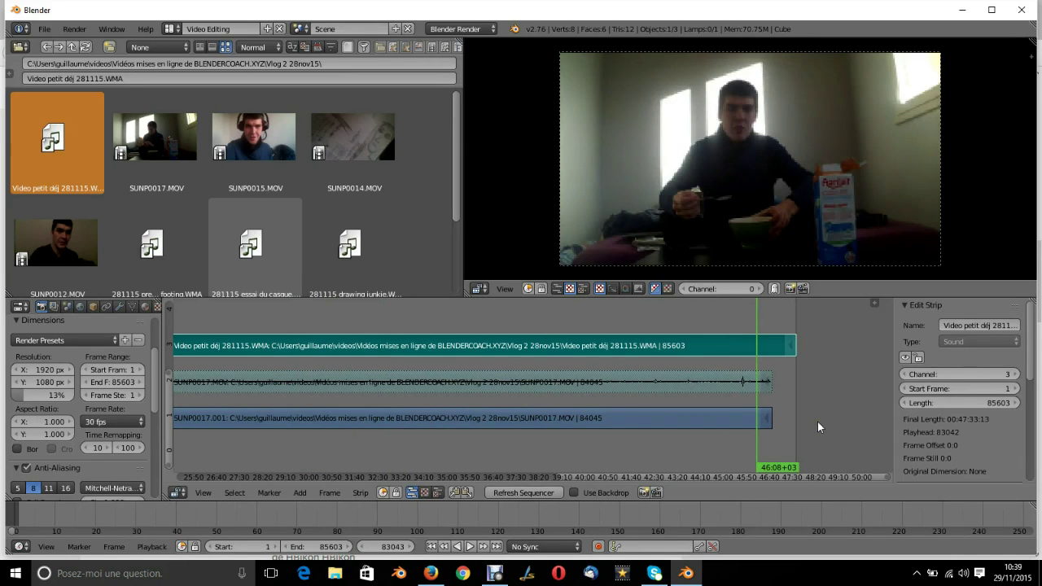
click(817, 356)
drag(758, 451, 774, 454)
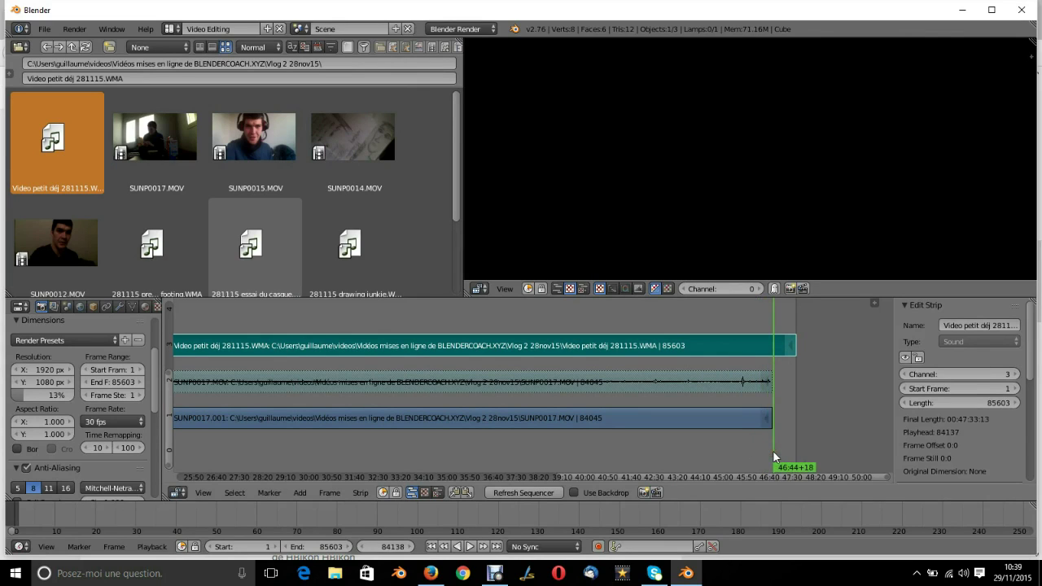
Step: Step the playhead frame by frame to the last visible frame of the video strip, frame 84044
key(Left)
key(Left)
key(Left)
key(Left)
key(Left)
key(Left)
key(Left)
key(Left)
key(Left)
key(Left)
key(Left)
key(Left)
key(Left)
key(Left)
key(Left)
key(Left)
key(Left)
key(Left)
key(Left)
key(Left)
key(Left)
key(Left)
key(Left)
key(Left)
key(Left)
key(Left)
key(Left)
key(Left)
key(Left)
key(Left)
key(Left)
key(Left)
key(Left)
key(Left)
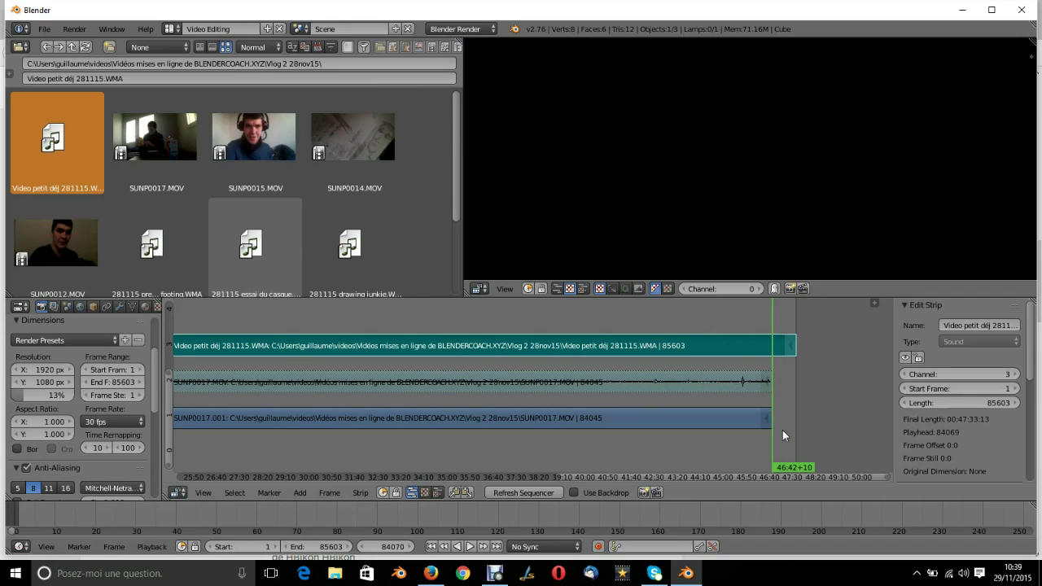
key(Left)
key(Left)
key(Left)
key(Left)
key(Left)
key(Left)
key(Left)
key(Left)
key(Left)
key(Left)
key(Left)
key(Left)
key(Left)
key(Left)
key(Left)
key(Left)
key(Left)
key(Left)
key(Left)
key(Left)
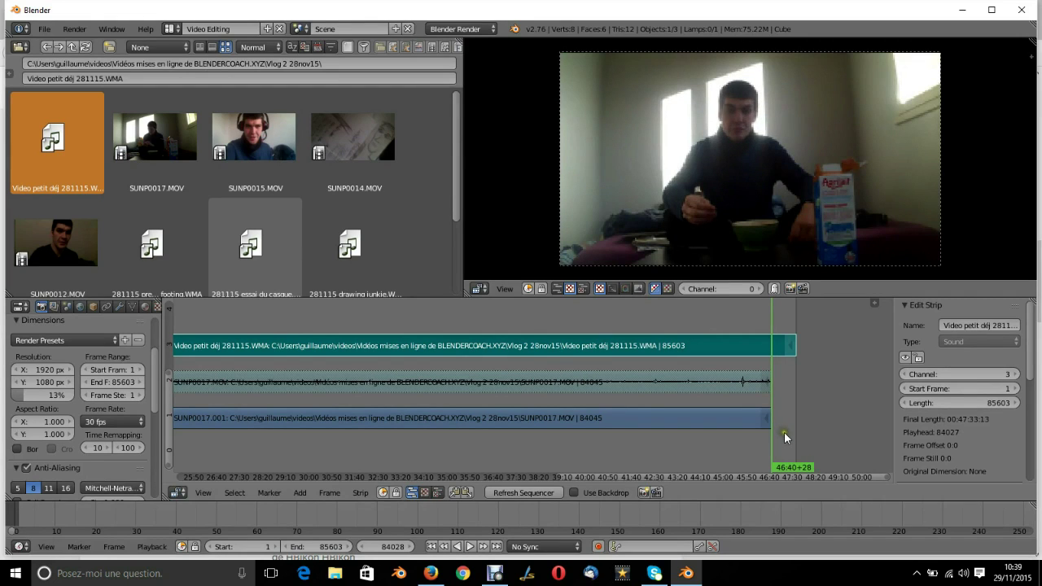
key(Right)
key(Right)
key(Right)
key(Right)
key(Right)
key(Right)
key(Right)
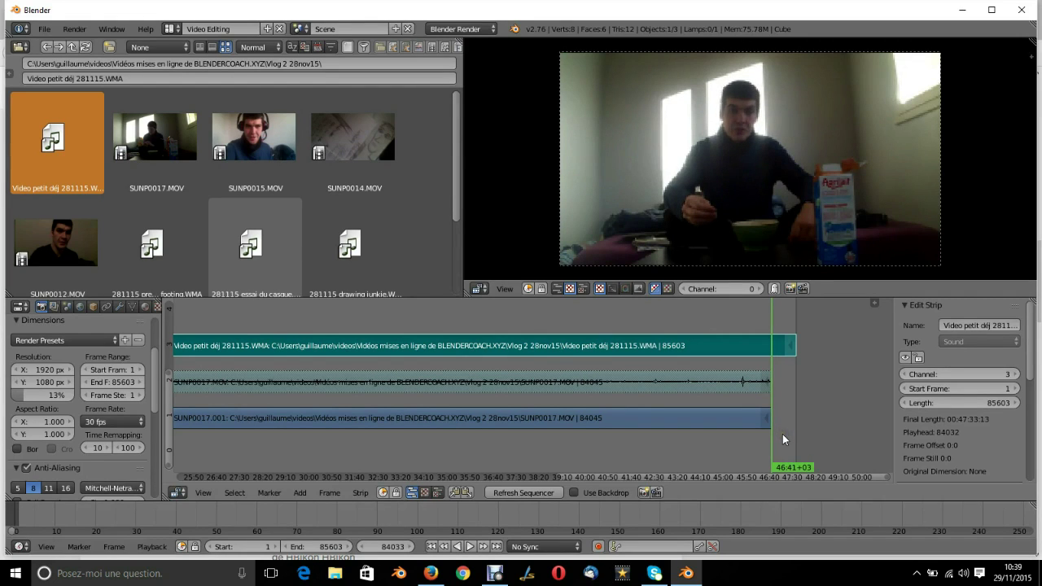
key(Right)
key(Right)
key(Right)
key(Right)
key(Right)
key(Right)
key(Right)
key(Right)
key(Right)
key(Right)
key(Right)
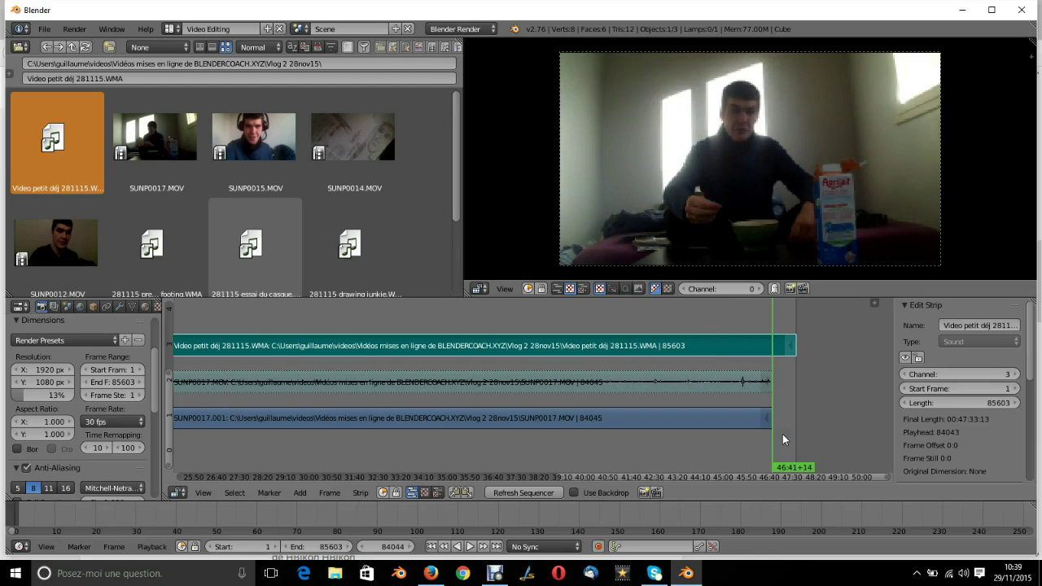
key(Left)
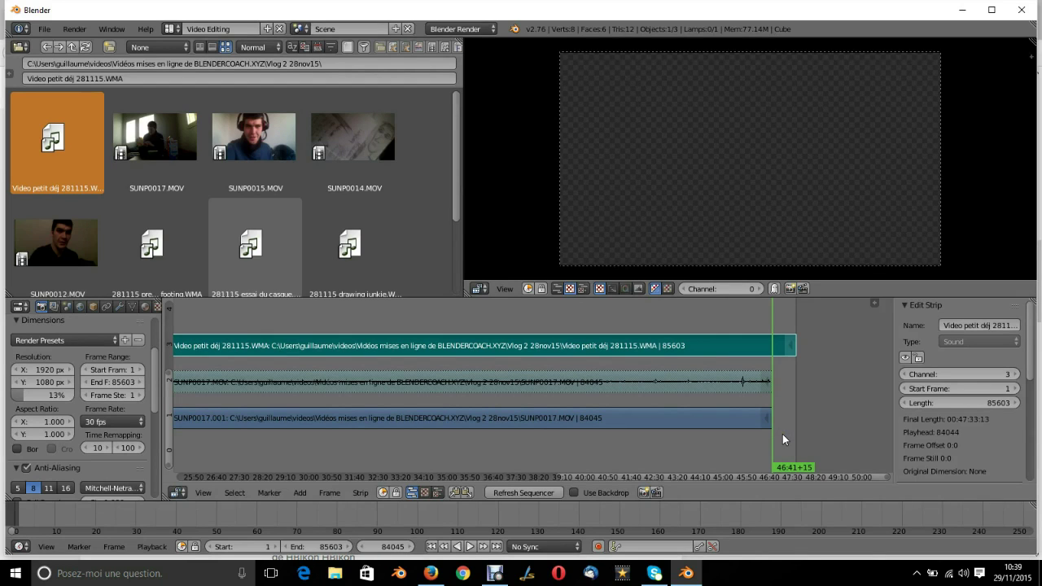
key(Left)
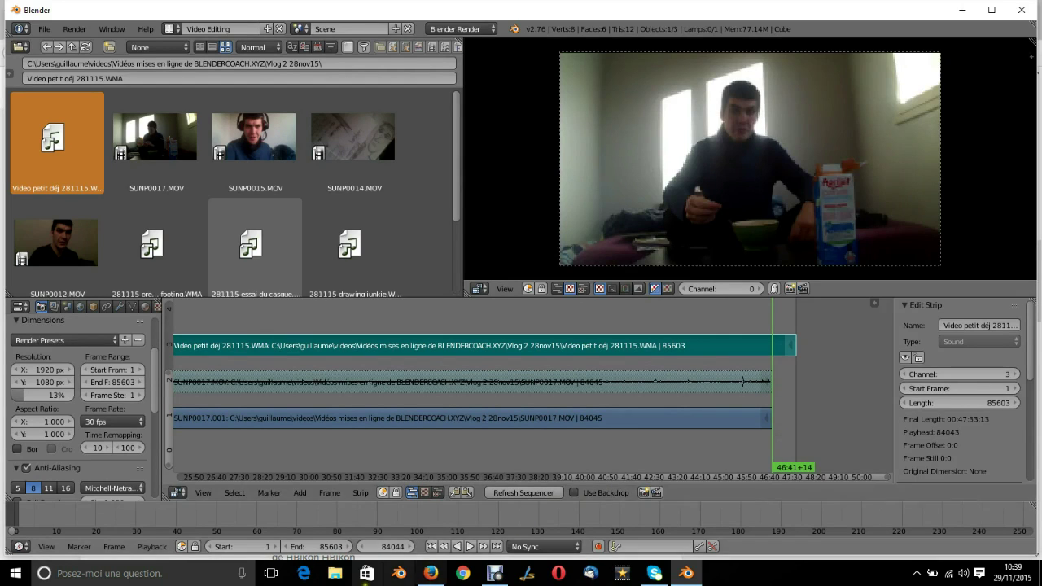
click(392, 547)
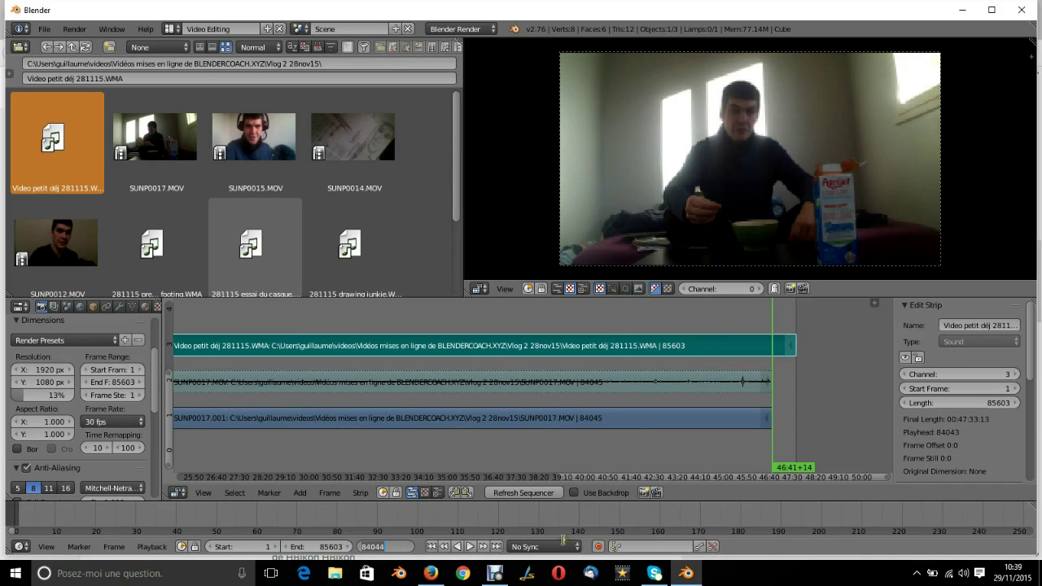
click(770, 550)
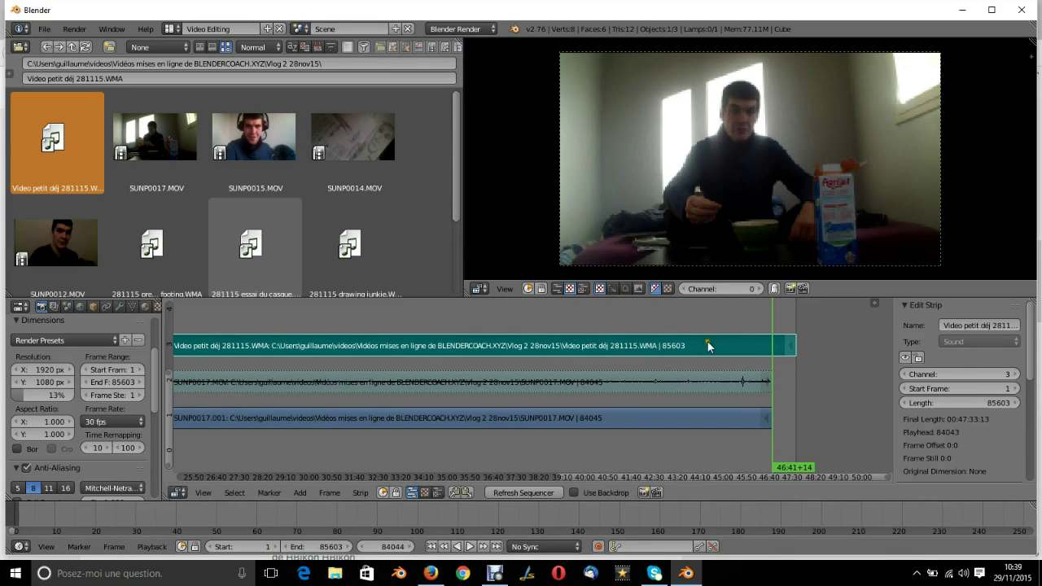
Step: Cut the Video petit déj 281115.WMA strip at frame 84044 and erase the piece beyond the end of the video
key(k)
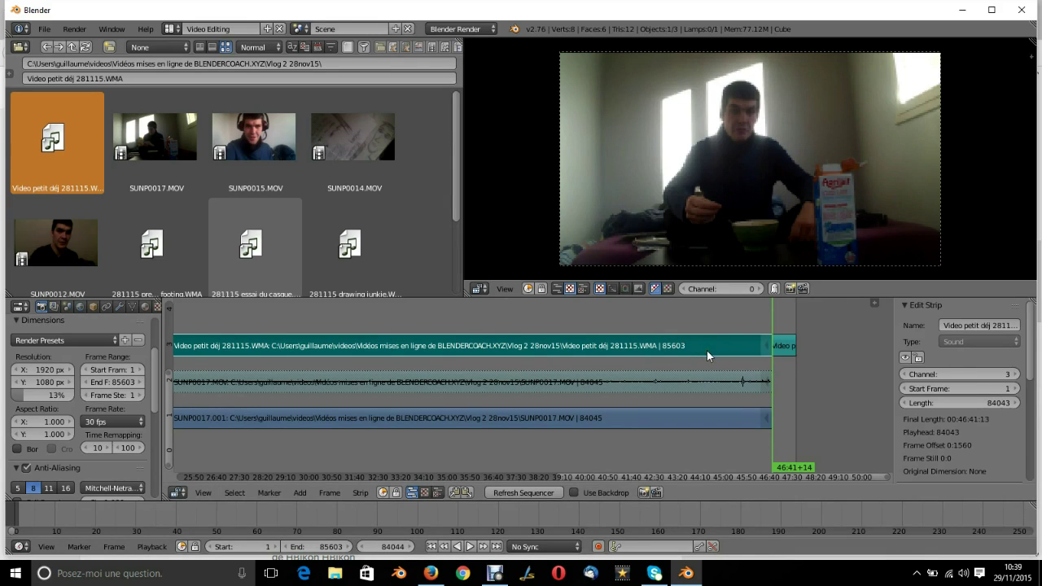
right_click(790, 344)
key(x)
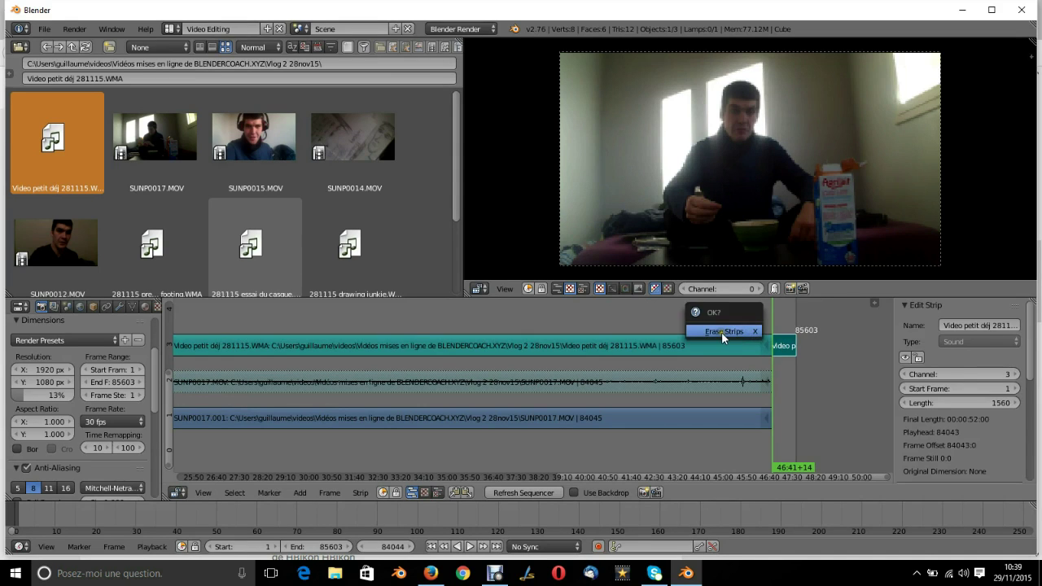
click(721, 332)
scroll(715, 376, down, 6)
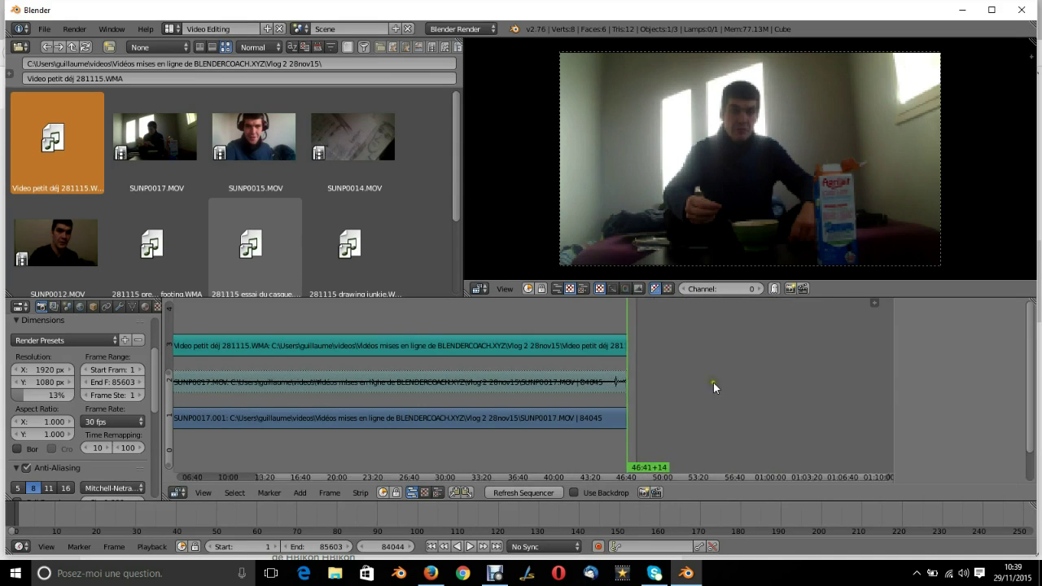